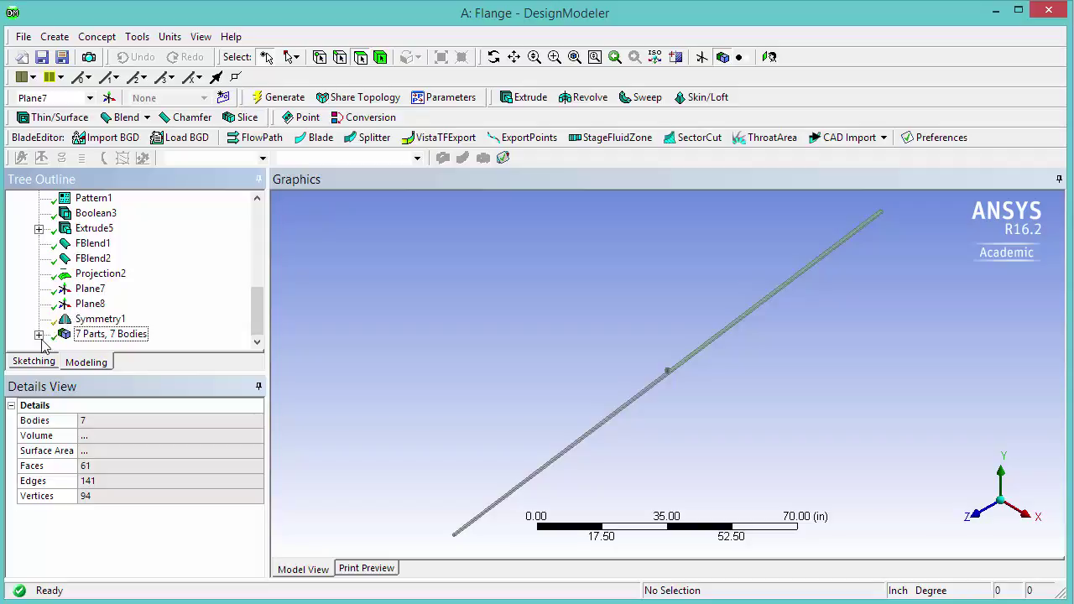
Step: Rename the misspelled body 'Nute' to 'Nut' in the seven-body list
left_click(39, 335)
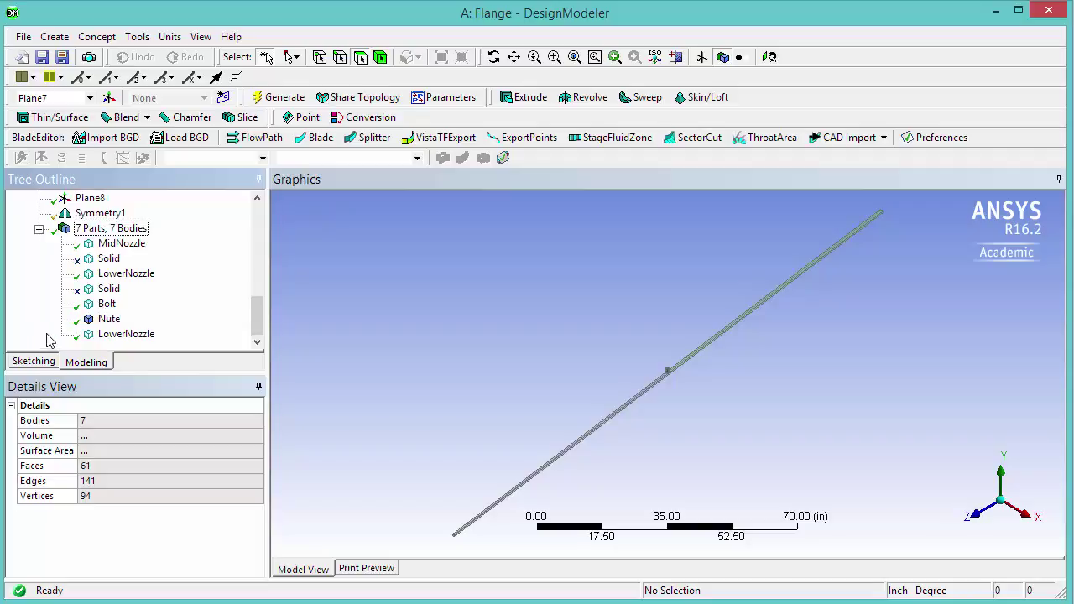
left_click(116, 325)
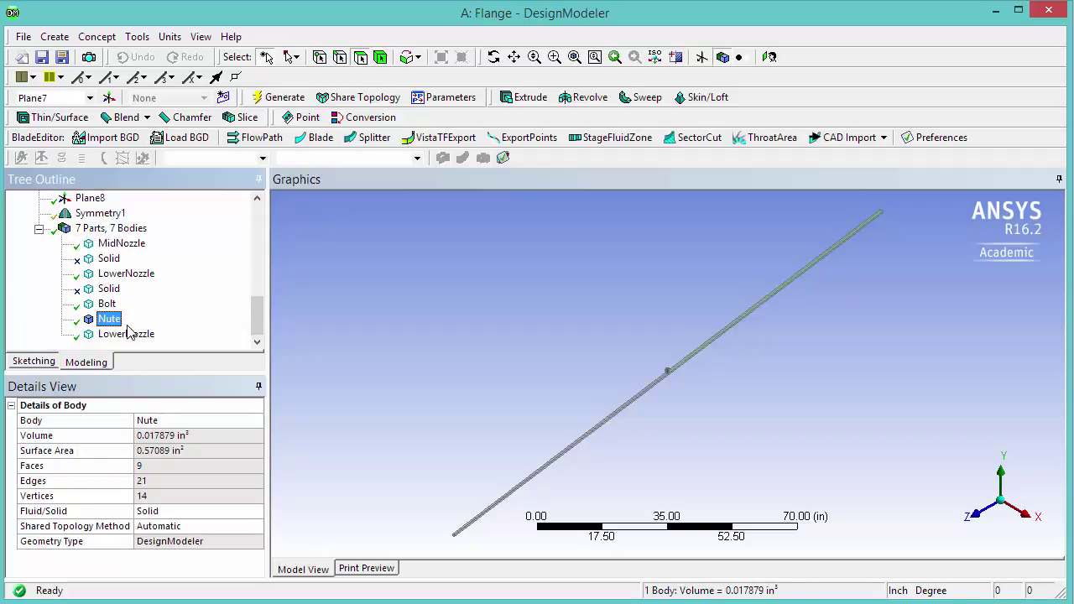
left_click(127, 320)
key("BackSpace")
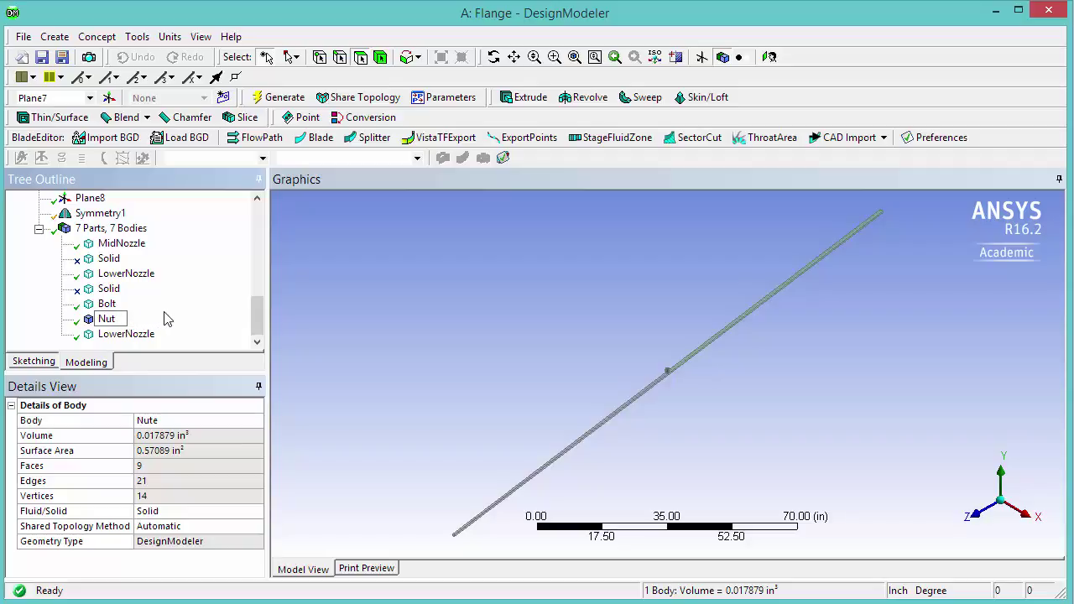
key("Return")
Step: Zoom in on the nut and select the last LowerNozzle body
right_click_drag(657, 359, 686, 386)
right_click_drag(551, 311, 643, 410)
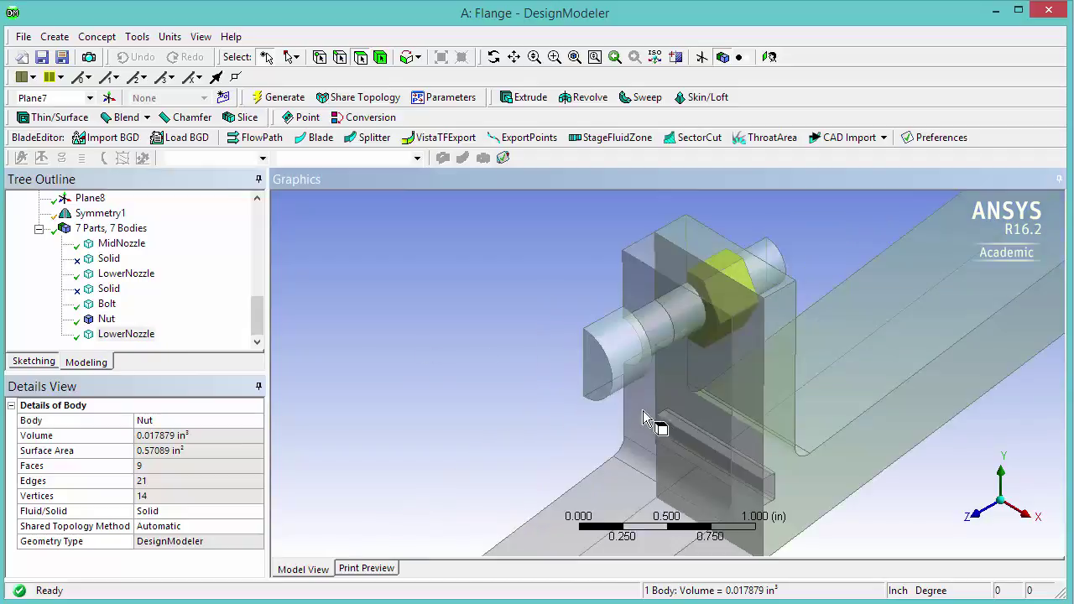
left_click(146, 338)
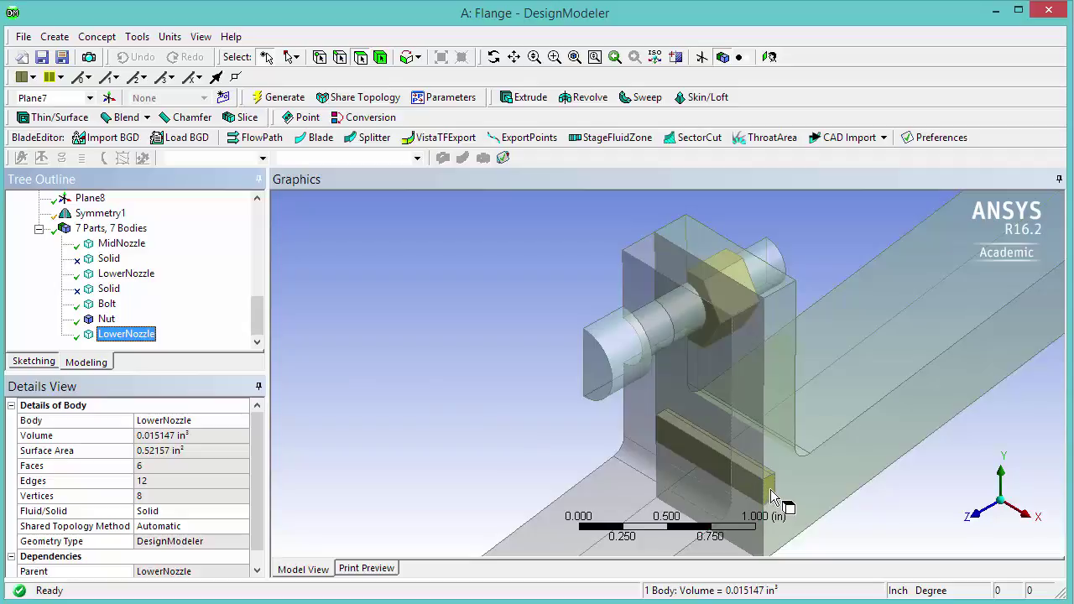
Step: Suppress the last LowerNozzle body, rename it 'Groove', and close DesignModeler
right_click(146, 339)
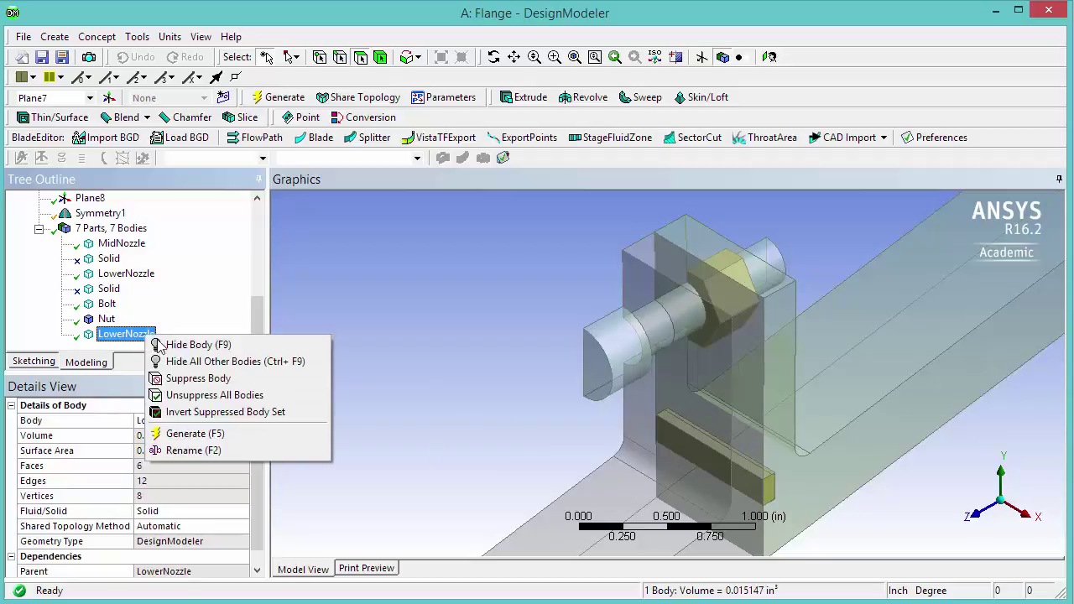
left_click(193, 379)
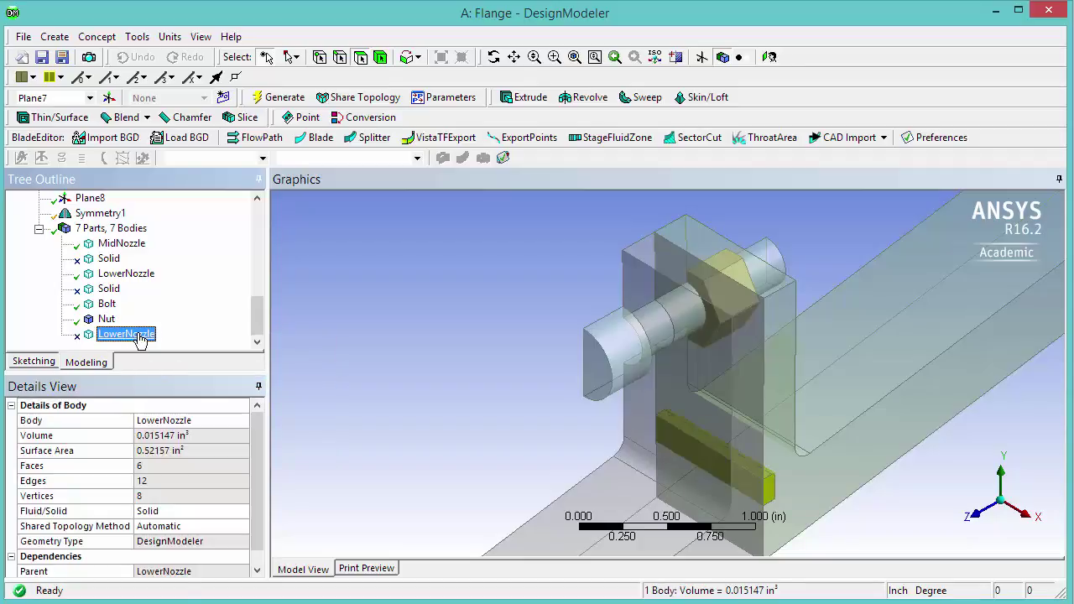
type("Groove")
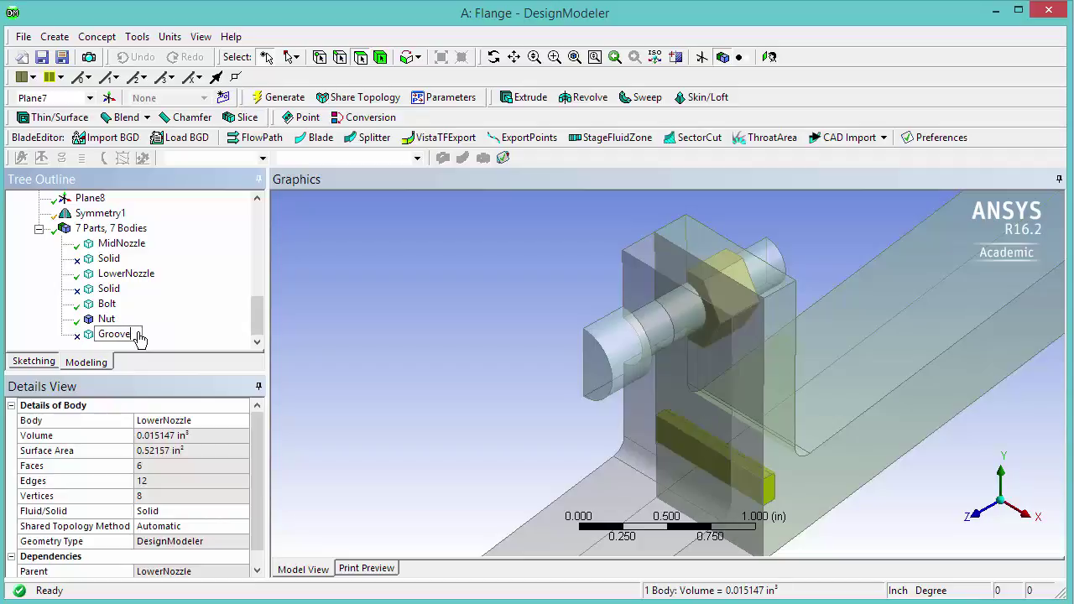
key("Return")
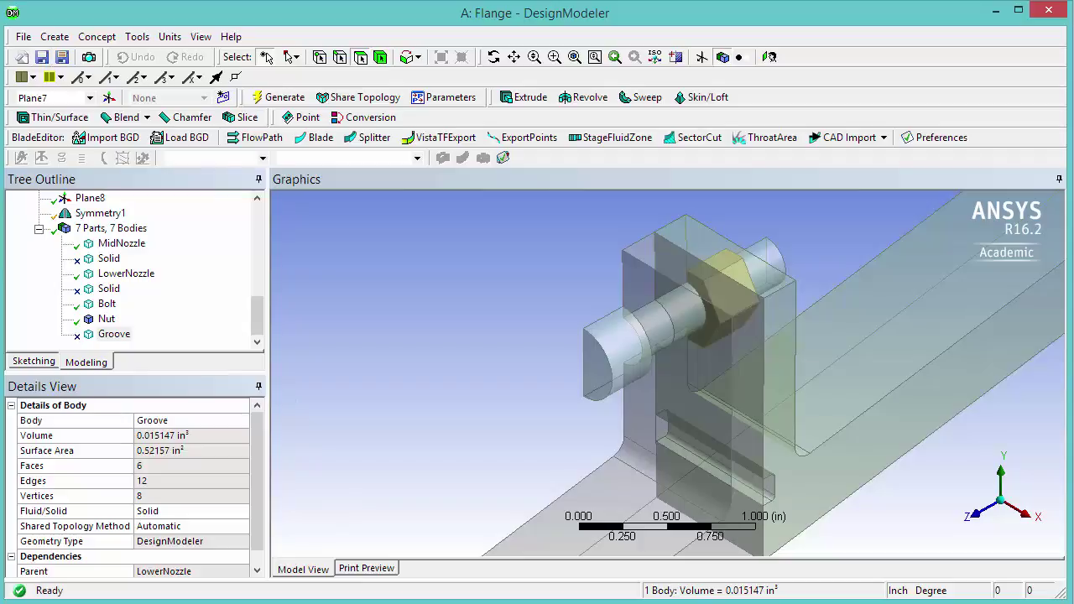
left_click(1049, 12)
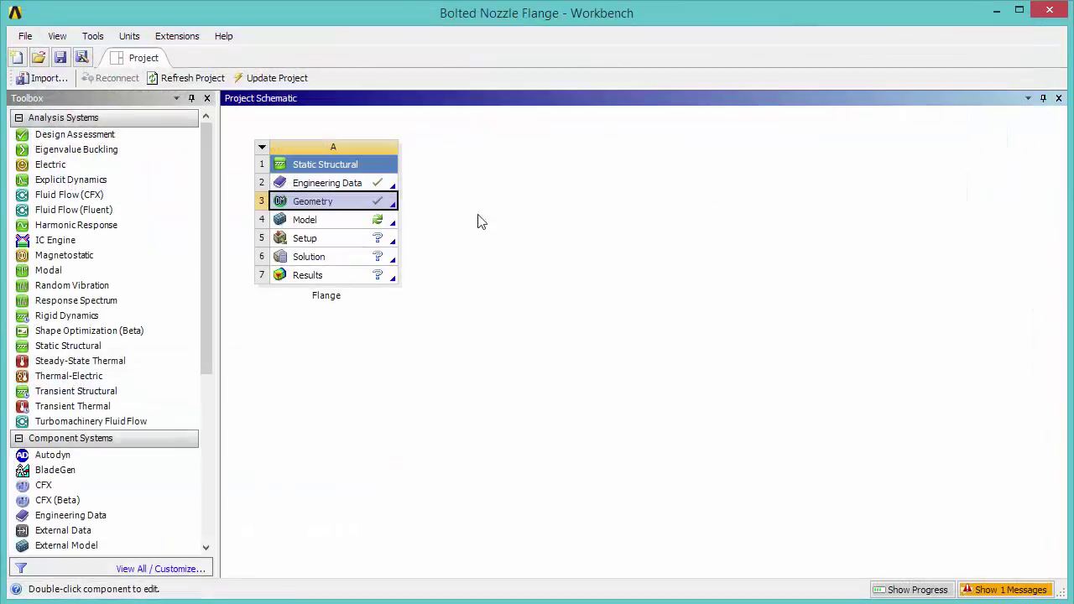
Step: Launch Mechanical from the Flange system's Model cell (A4)
double_click(325, 227)
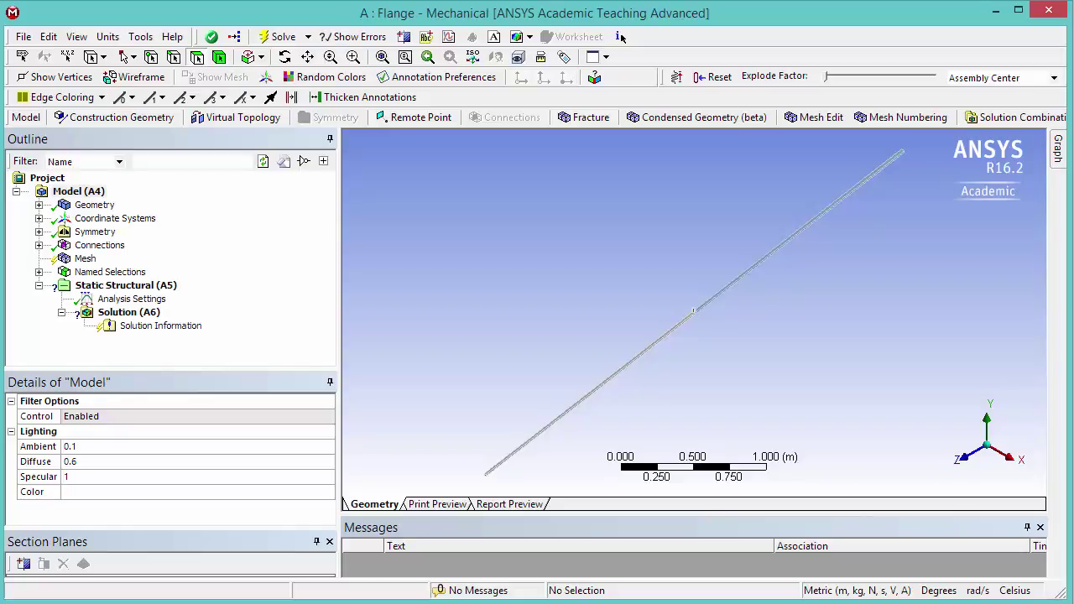
Step: Select Contact Region through Contact Region 6 under Connections > Contacts and delete them
left_click(38, 245)
left_click(62, 258)
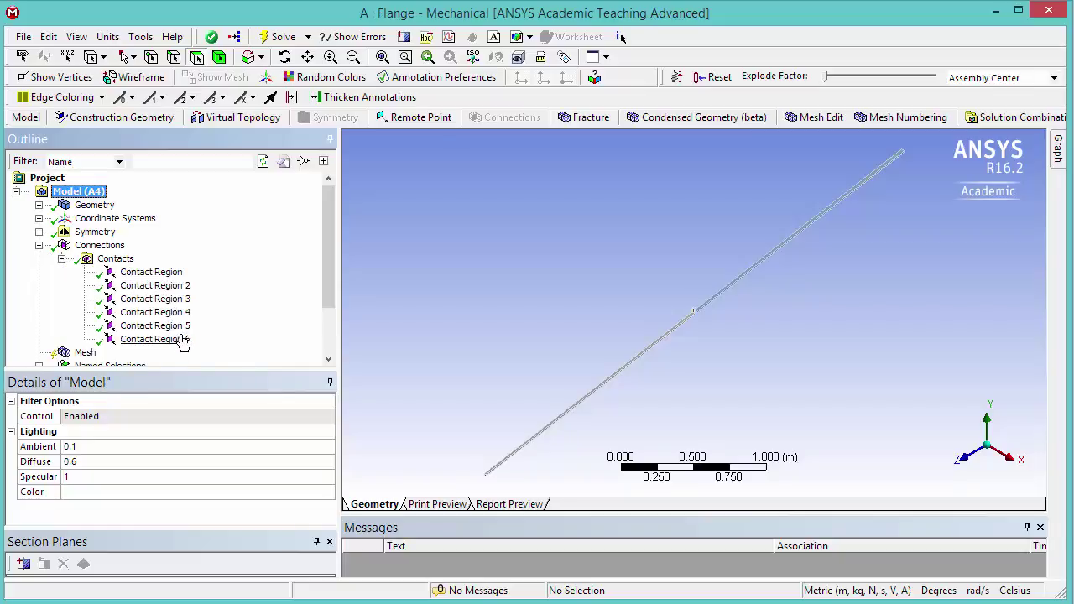
left_click(178, 277)
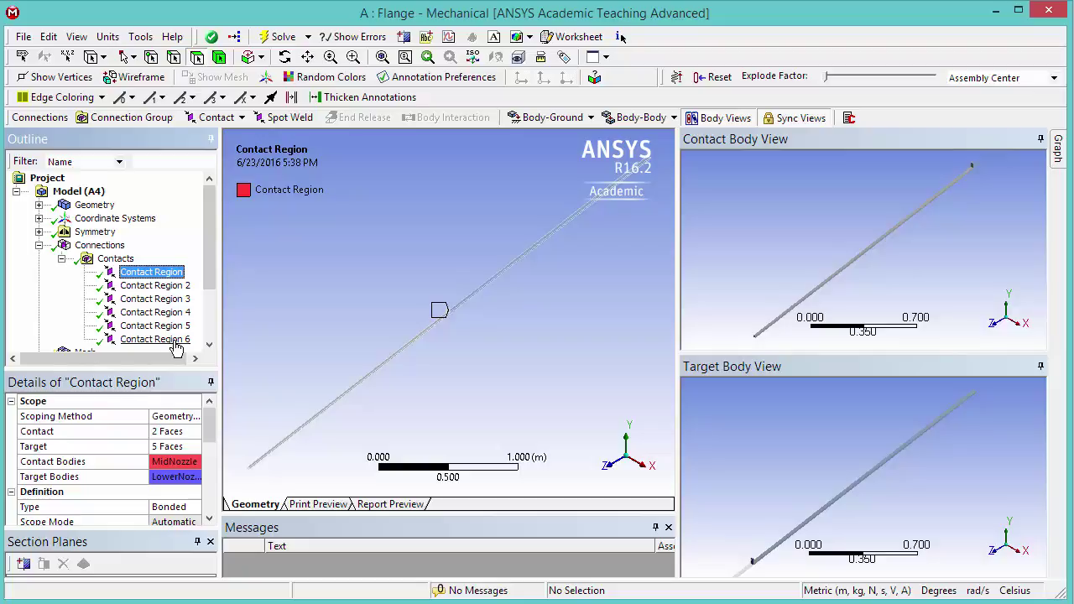
left_click(174, 340, "shift")
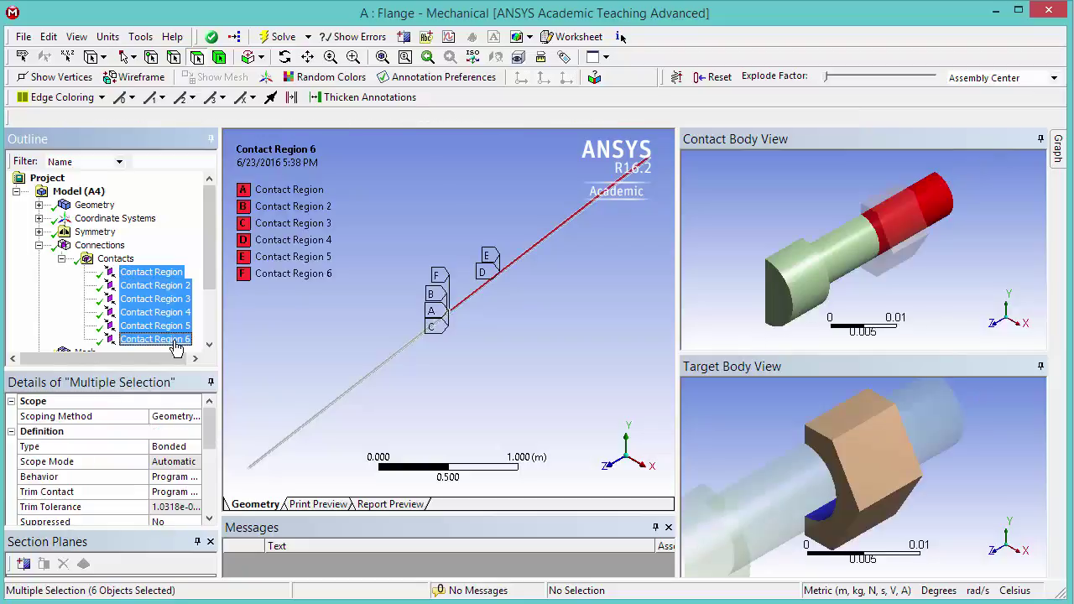
right_click(163, 278)
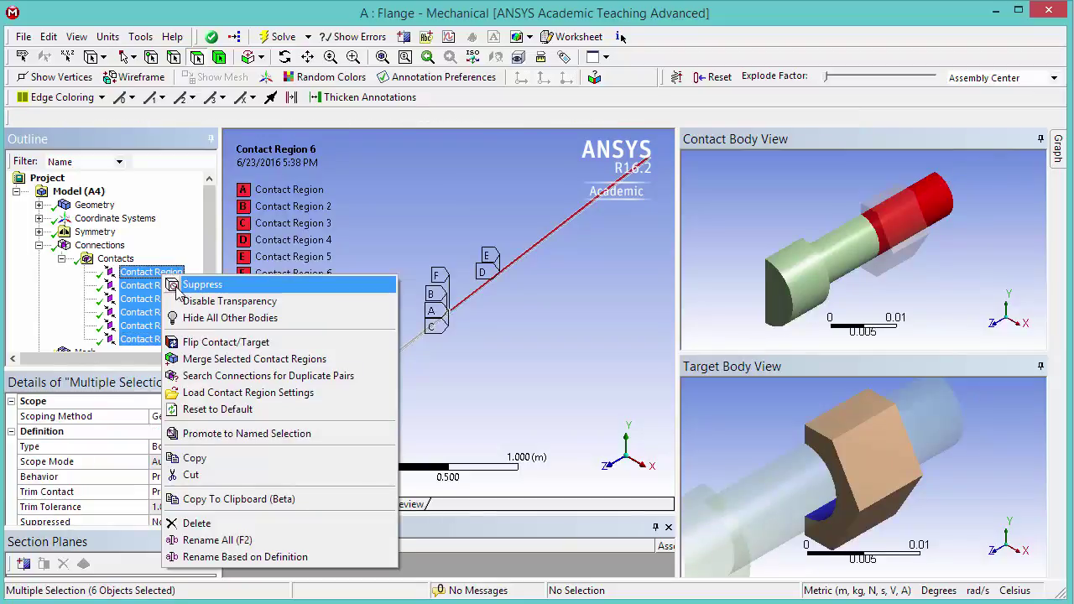
left_click(202, 523)
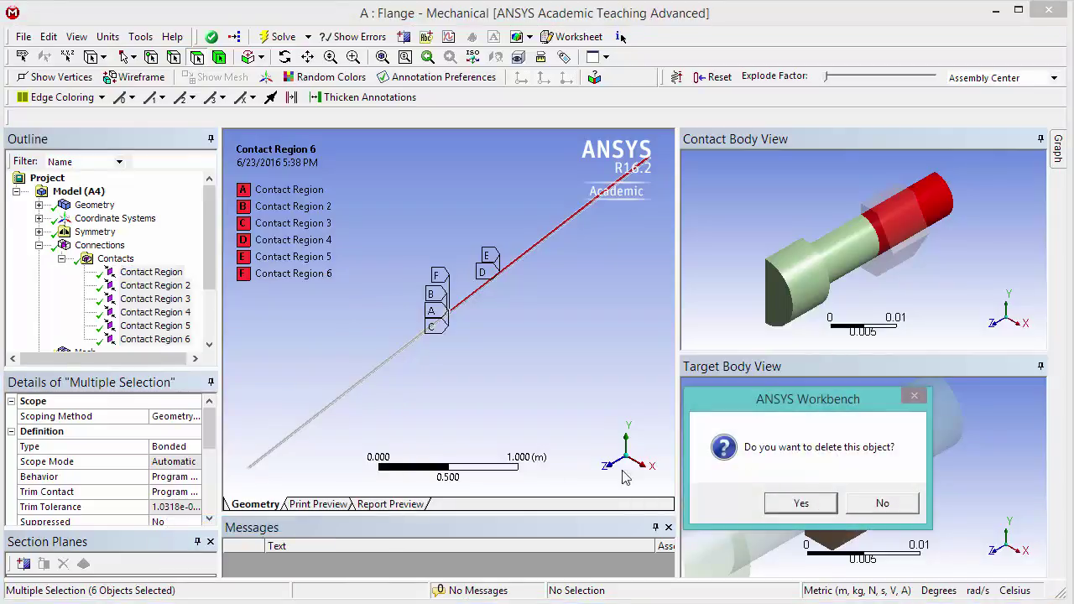
left_click(807, 505)
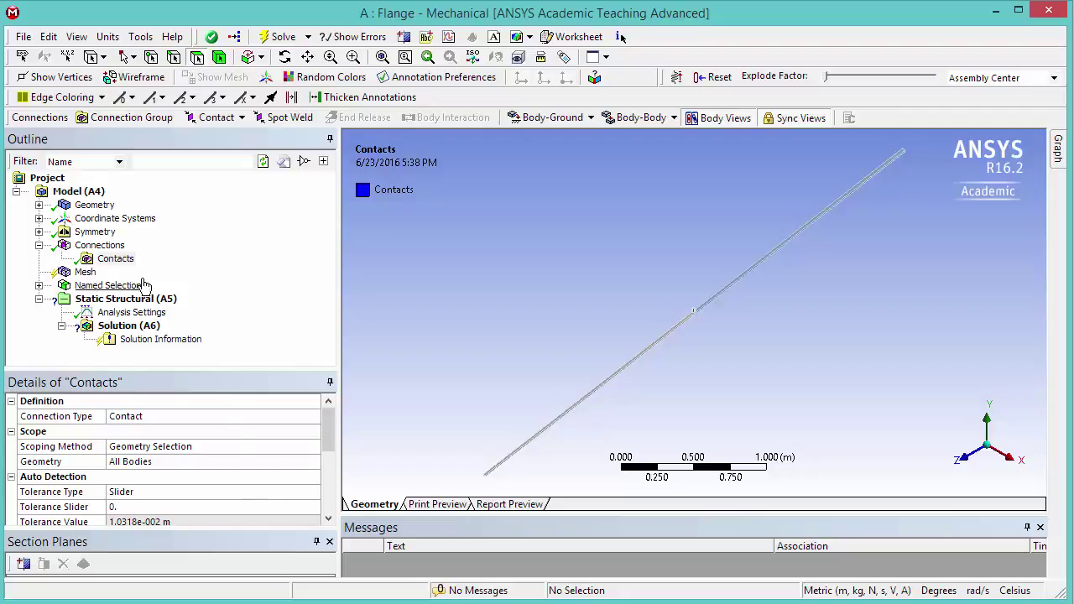
Step: Insert a new Manual Contact Region under Contacts
left_click(115, 260)
right_click(120, 261)
mouse_move(194, 277)
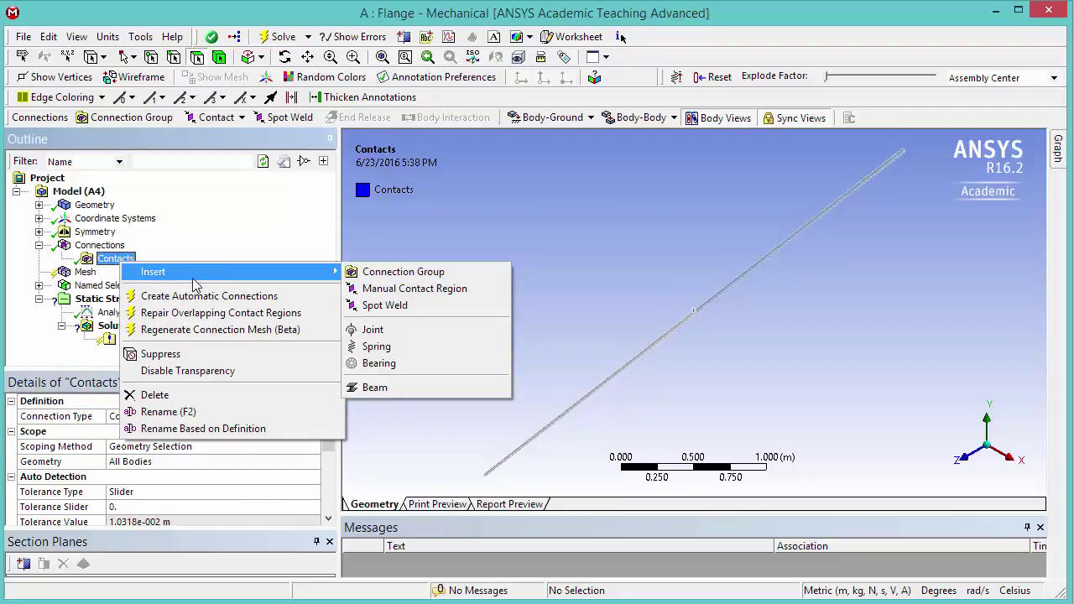
left_click(443, 288)
Step: Zoom into the flange joint, hide all other bodies, and orbit to view the bolt side-on
right_click_drag(436, 302, 462, 328)
right_click_drag(366, 186, 571, 357)
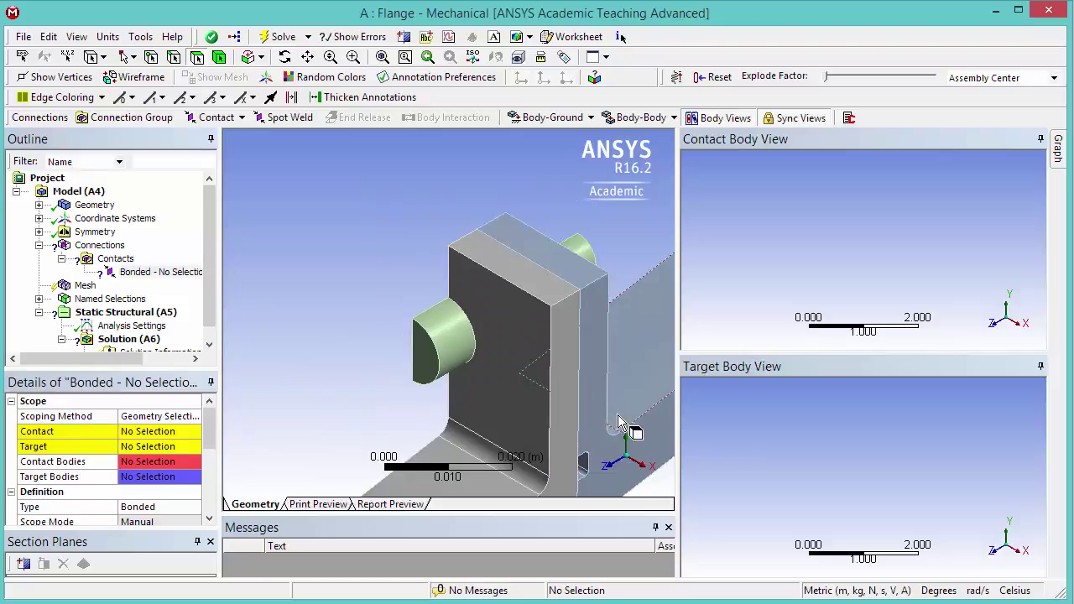
left_click(592, 374)
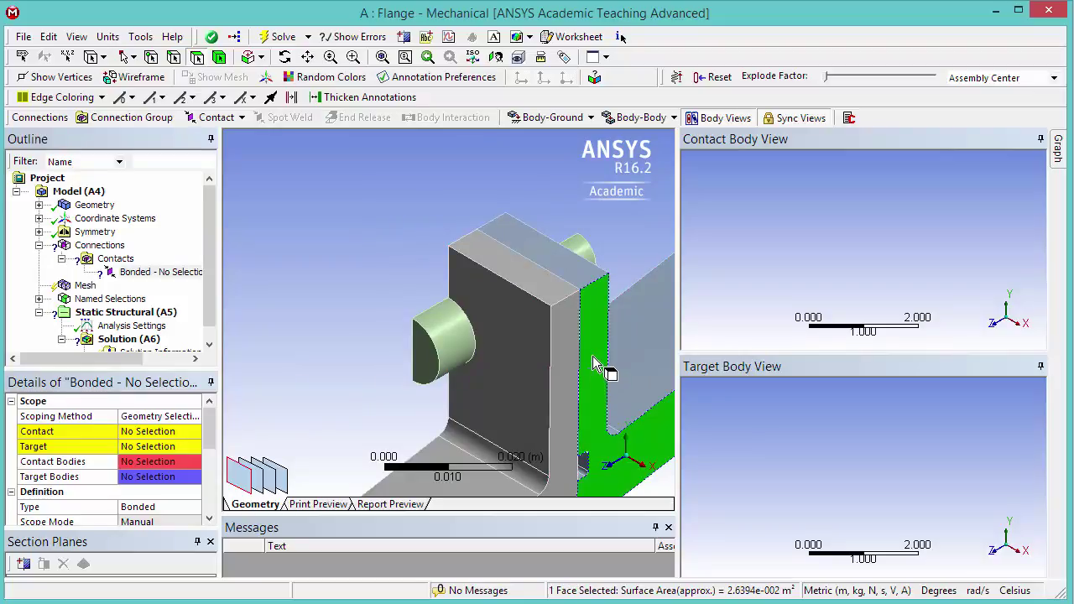
right_click(593, 351)
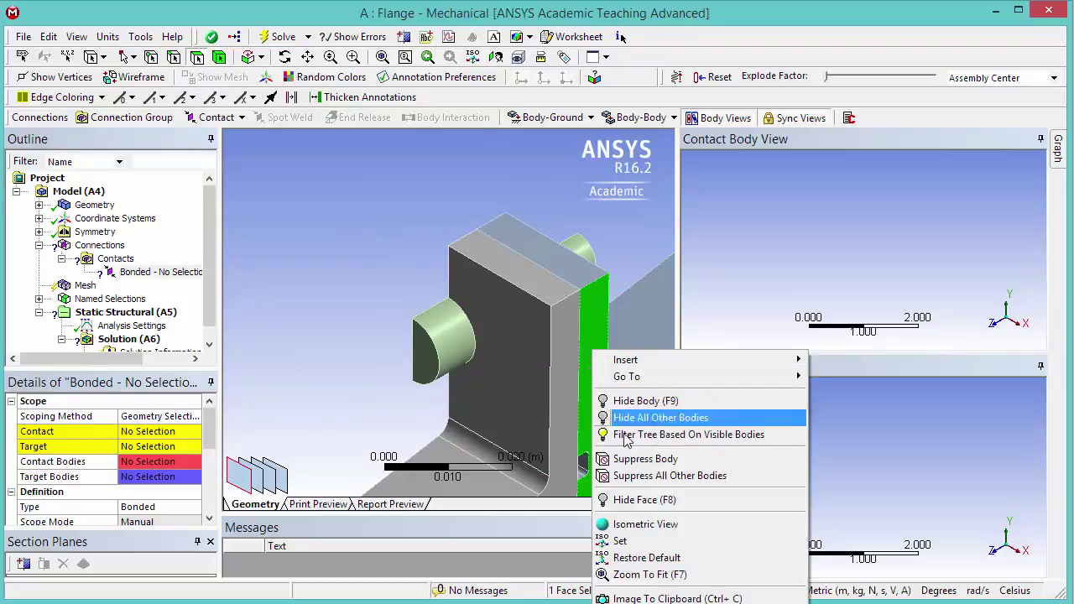
left_click(592, 313)
right_click(604, 383)
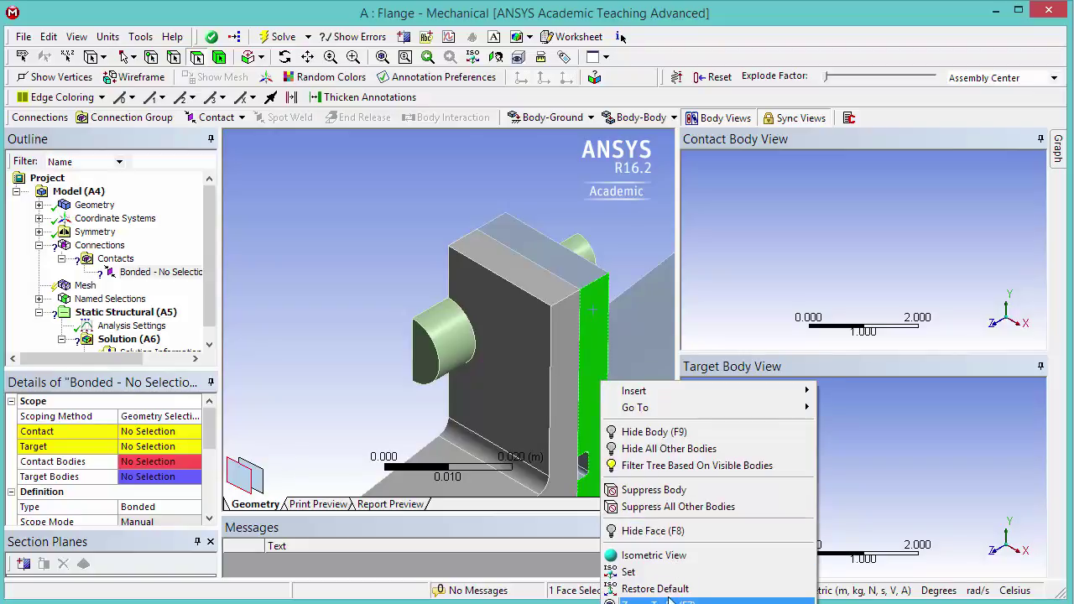
left_click(667, 449)
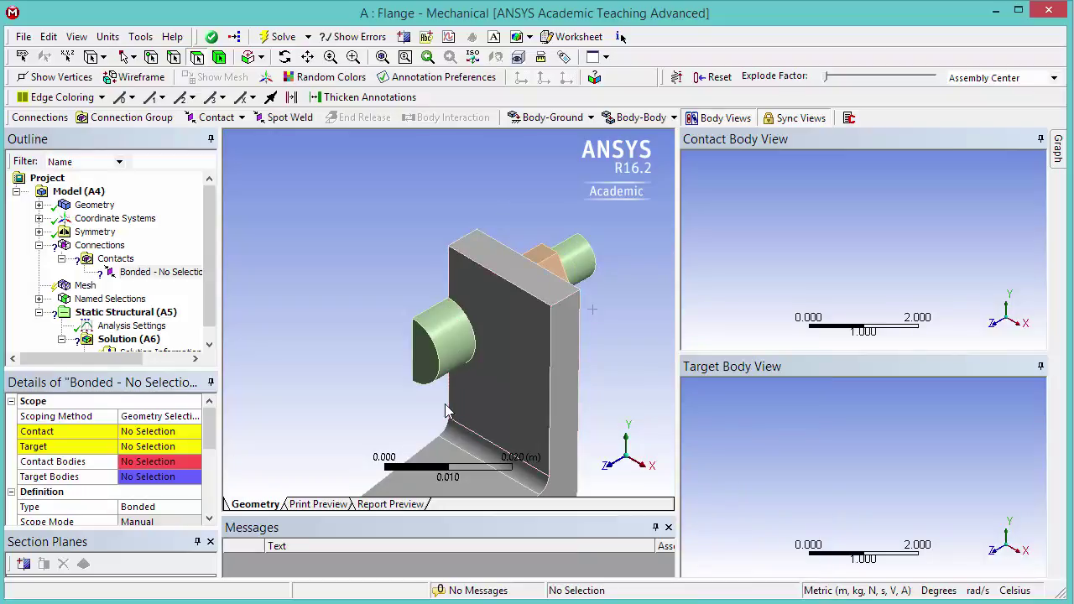
mouse_move(515, 362)
middle_mouse_down()
mouse_move(509, 382)
mouse_move(470, 360)
mouse_move(461, 367)
mouse_move(509, 352)
middle_mouse_up()
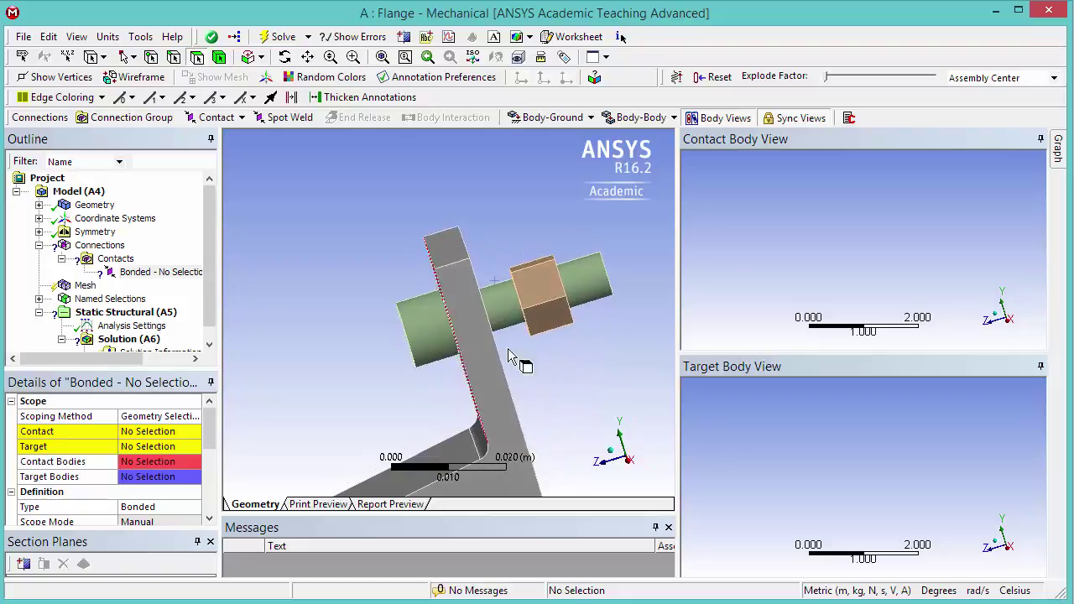
Step: Assign the bolt's cylindrical shaft face as the contact side
left_click(81, 436)
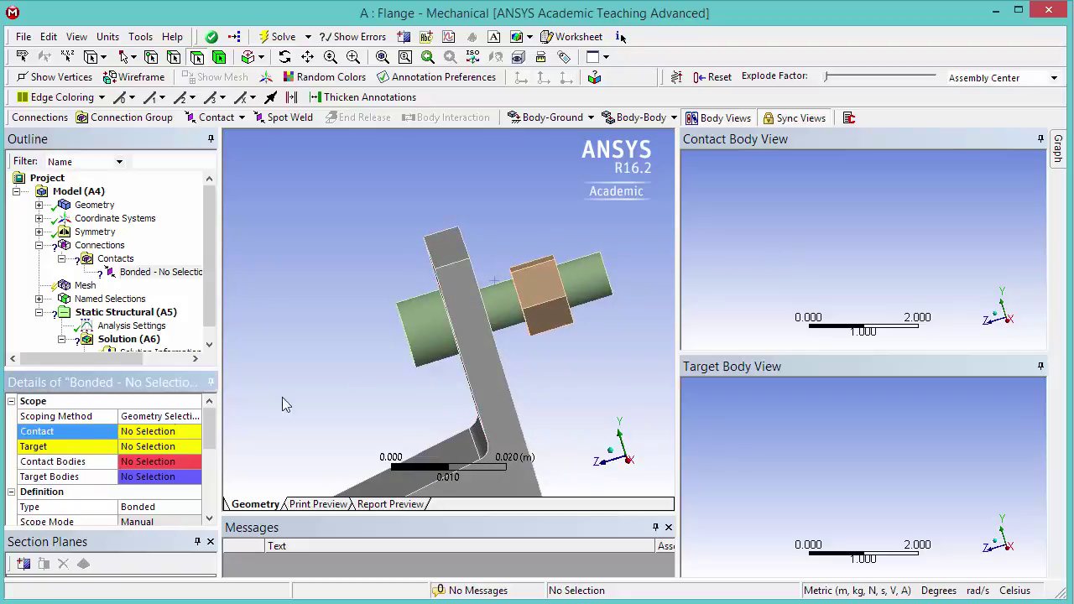
left_click(593, 289)
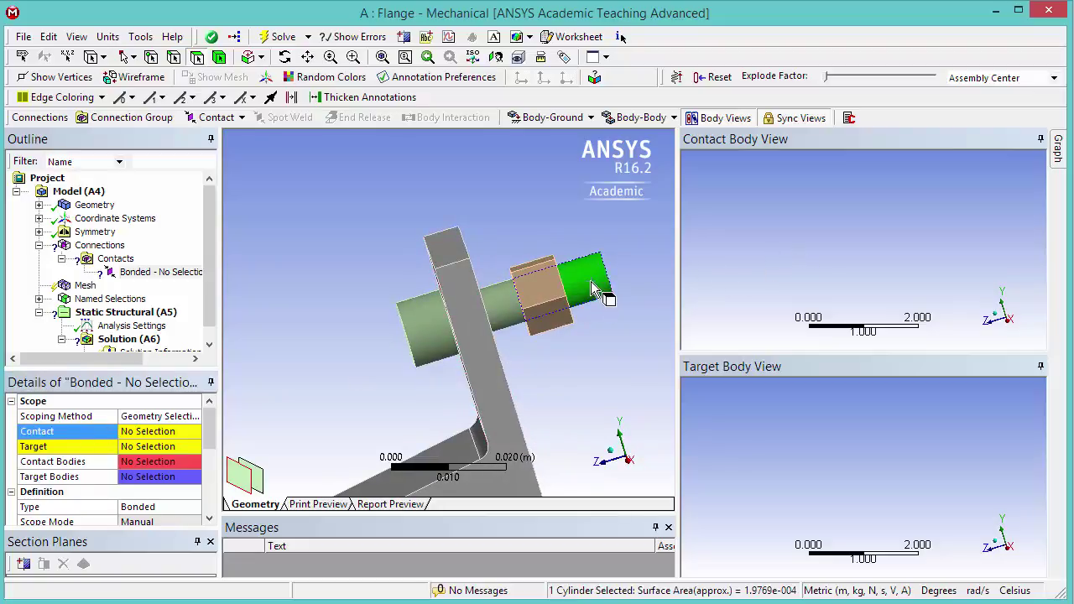
left_click(164, 432)
left_click(141, 432)
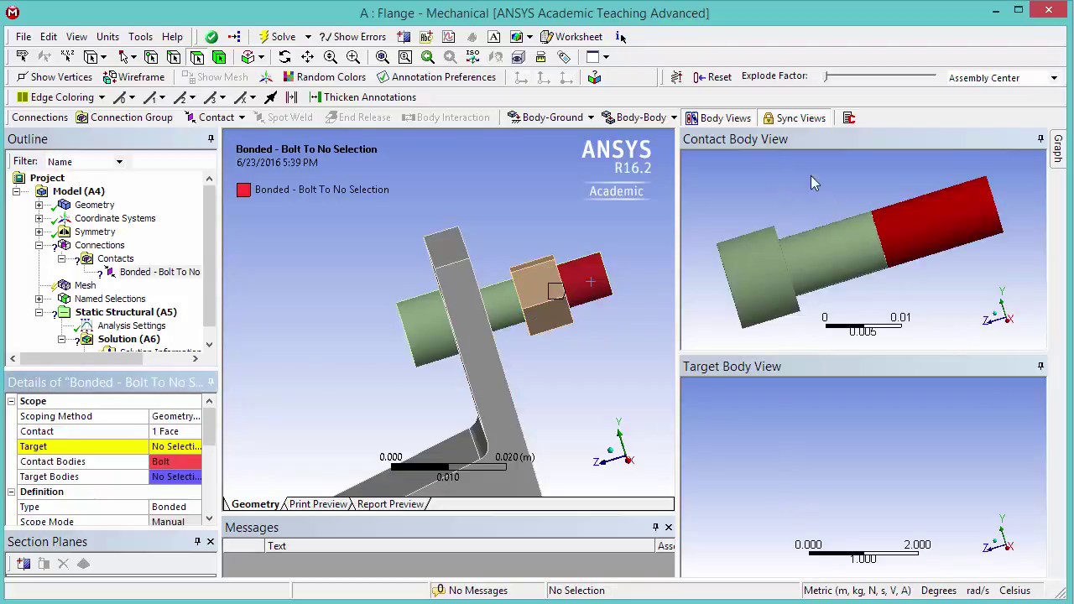
Step: Hide the bolt and apply the nut's bore face as the contact target
left_click(736, 118)
left_click(737, 119)
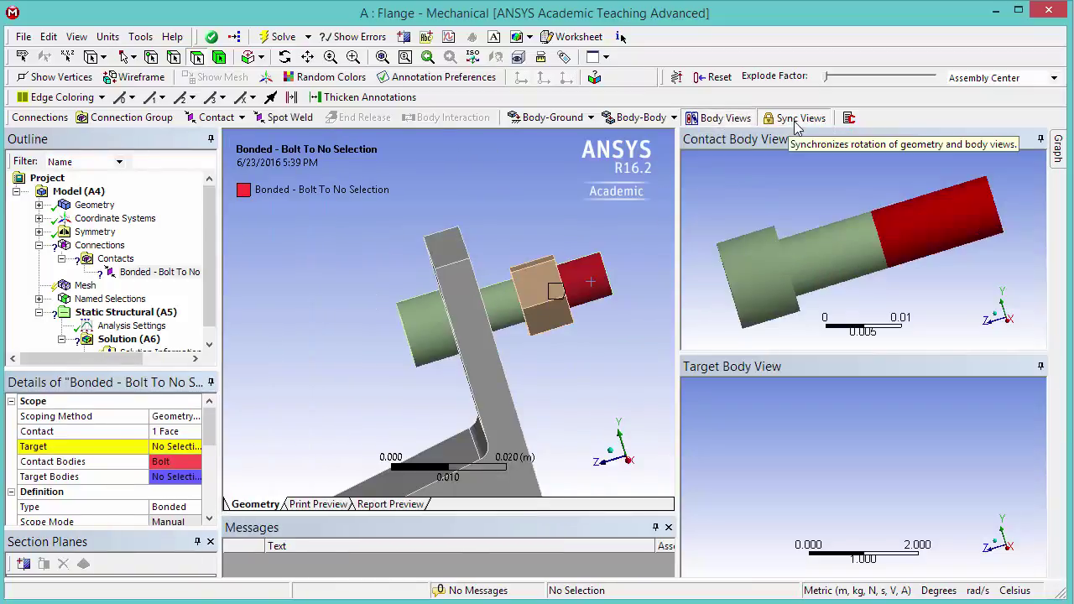
left_click(799, 124)
middle_click_drag(595, 349, 376, 354)
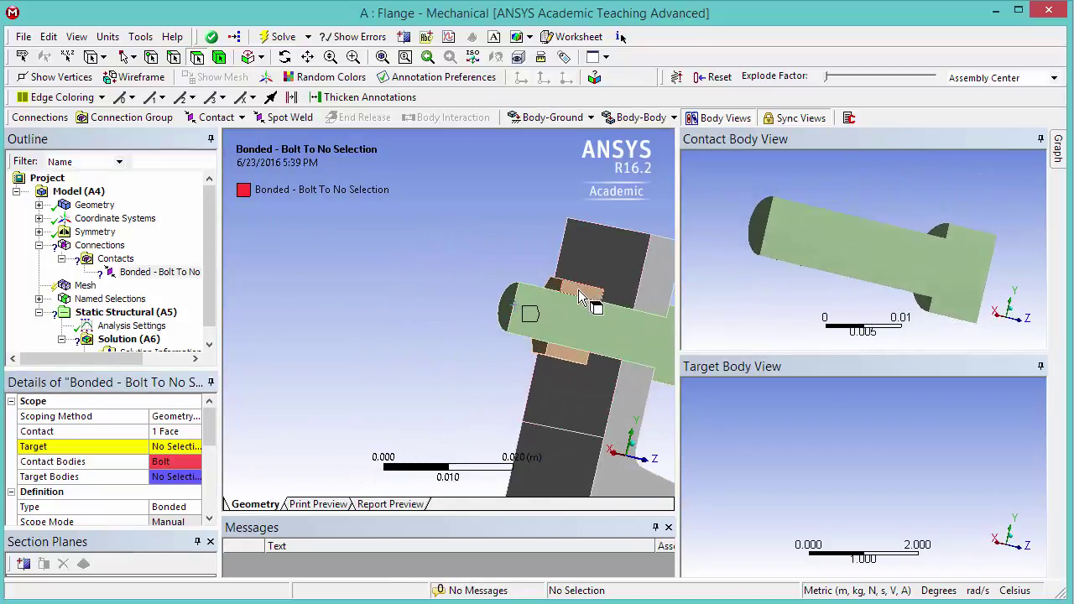
left_click(534, 308)
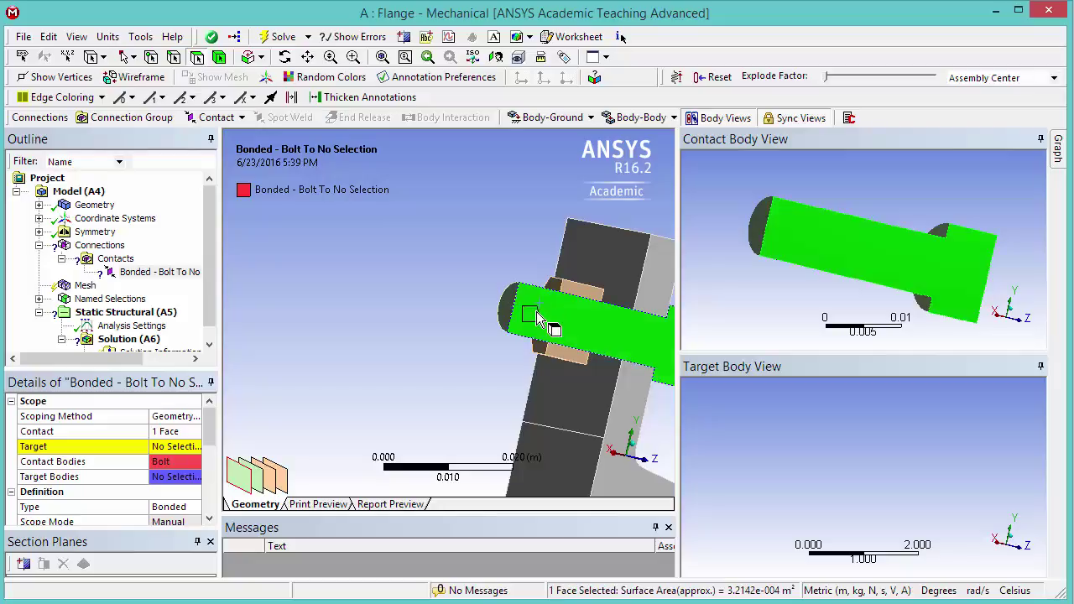
right_click(534, 308)
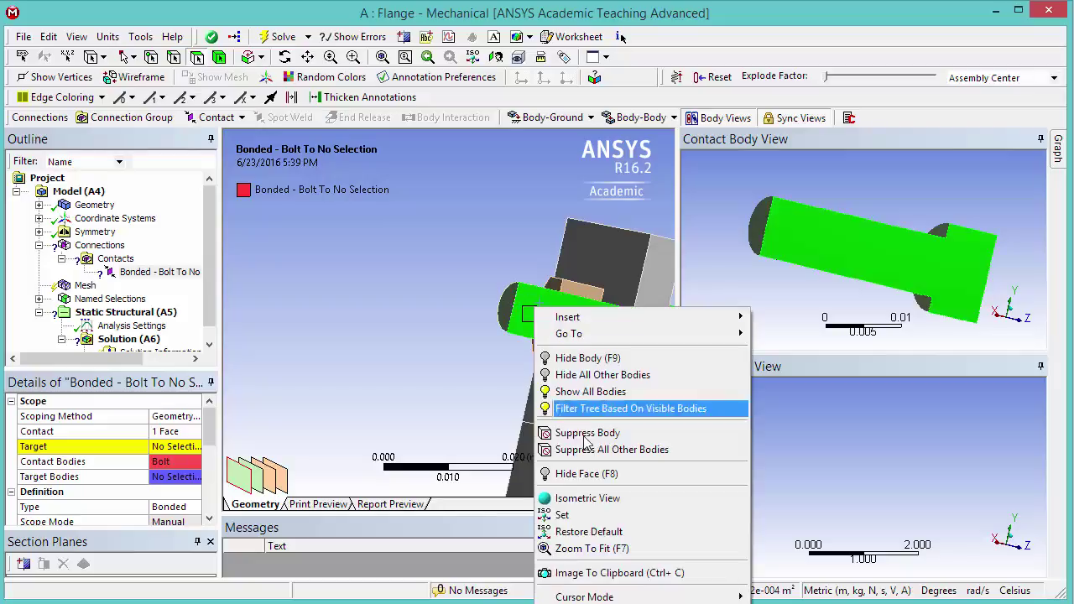
left_click(597, 356)
left_click(561, 327)
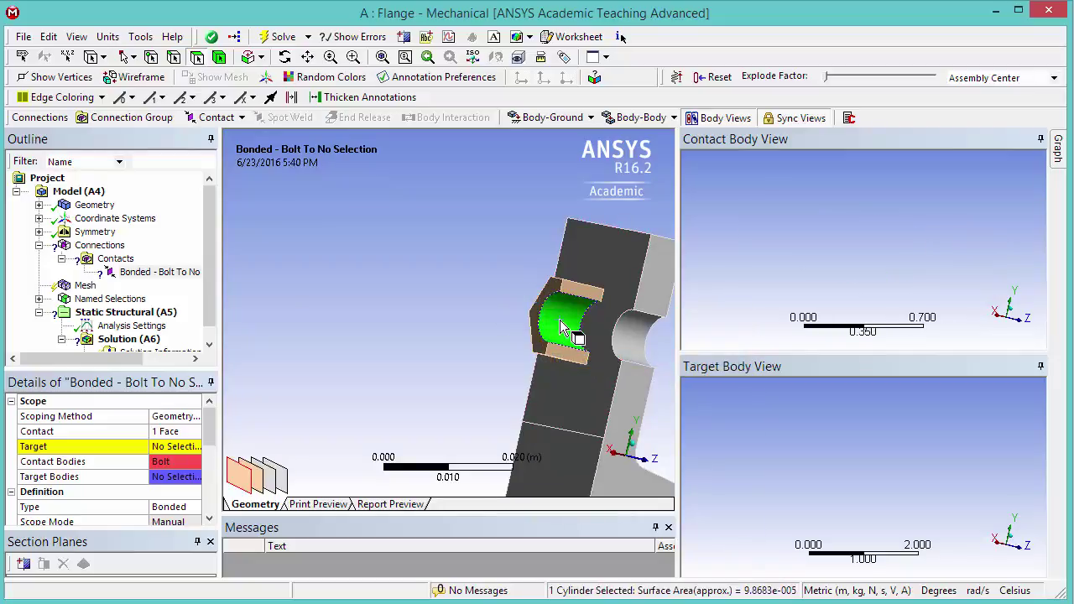
left_click(164, 447)
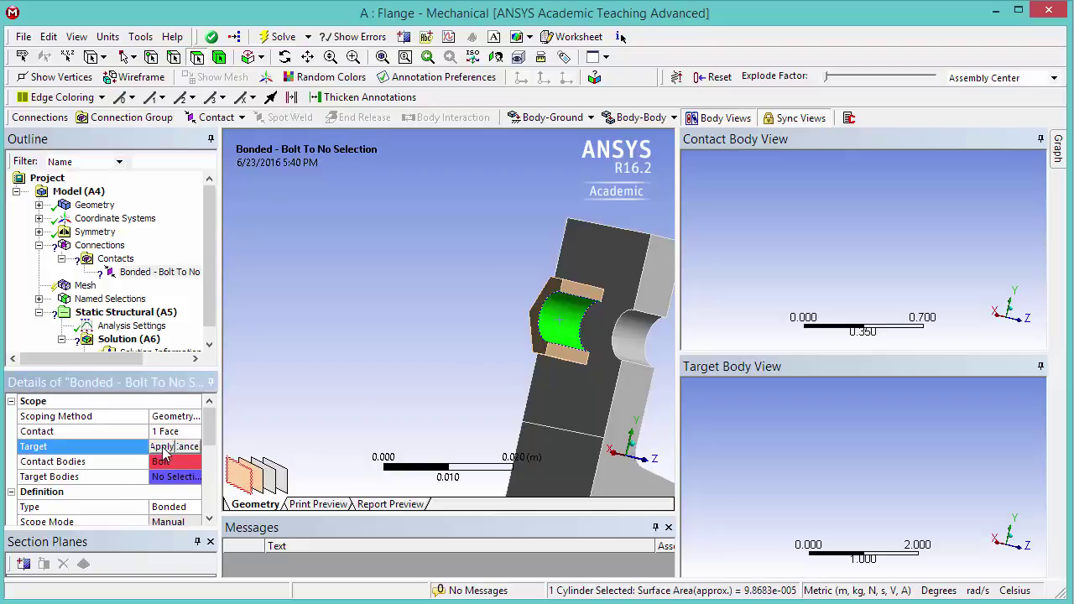
left_click(165, 448)
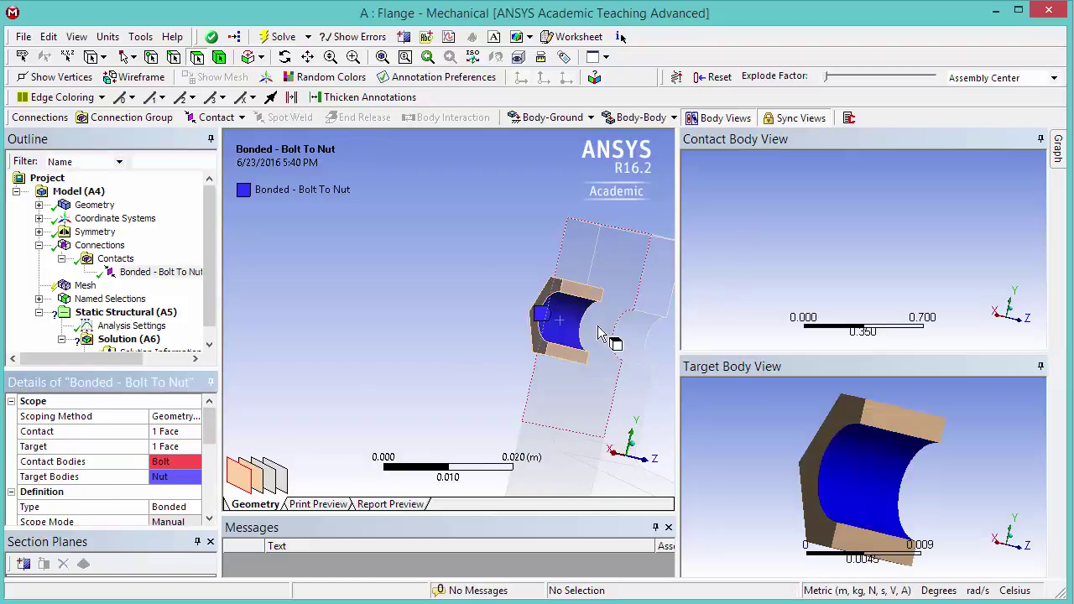
Step: Show all bodies and rotate the bolt and nut separately in unsynced contact/target previews
right_click(425, 255)
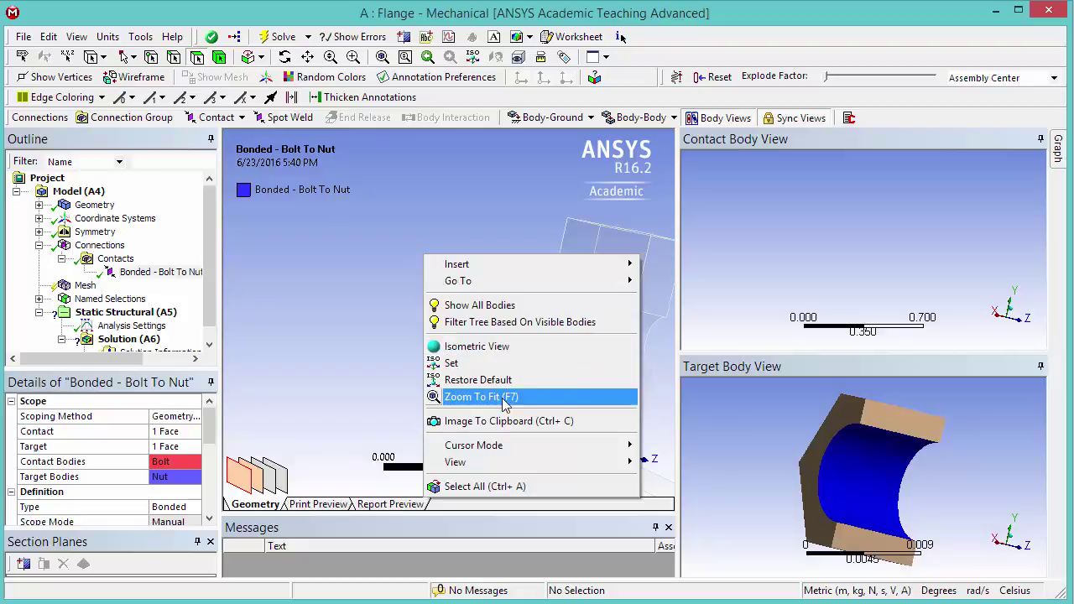
left_click(474, 305)
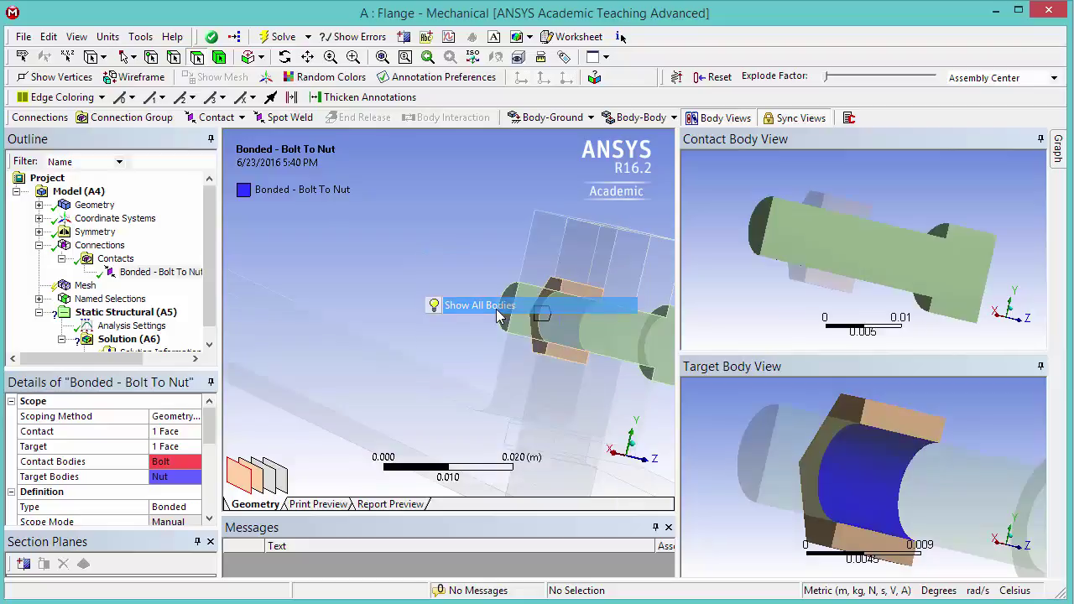
mouse_move(831, 281)
left_mouse_down()
mouse_move(856, 271)
mouse_move(857, 310)
mouse_move(827, 286)
left_mouse_up()
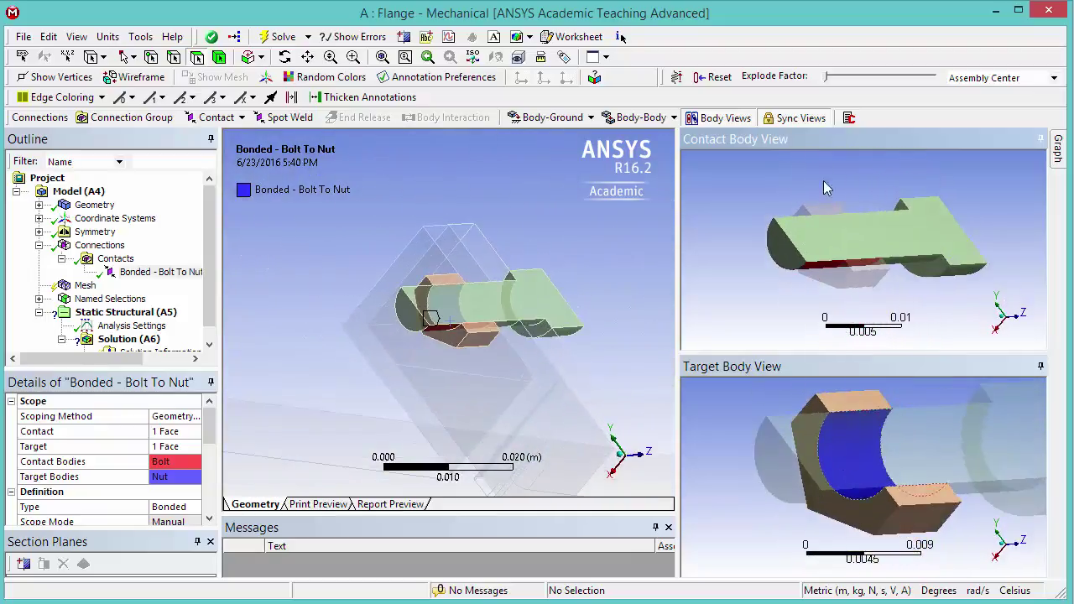
left_click(798, 122)
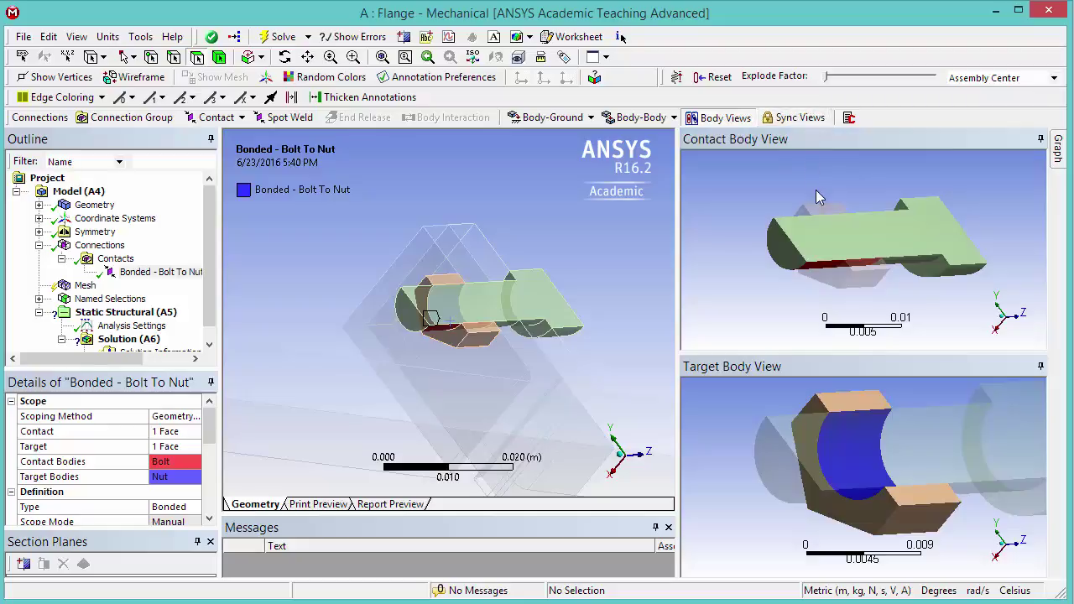
left_click_drag(843, 262, 974, 239)
left_click_drag(866, 441, 947, 472)
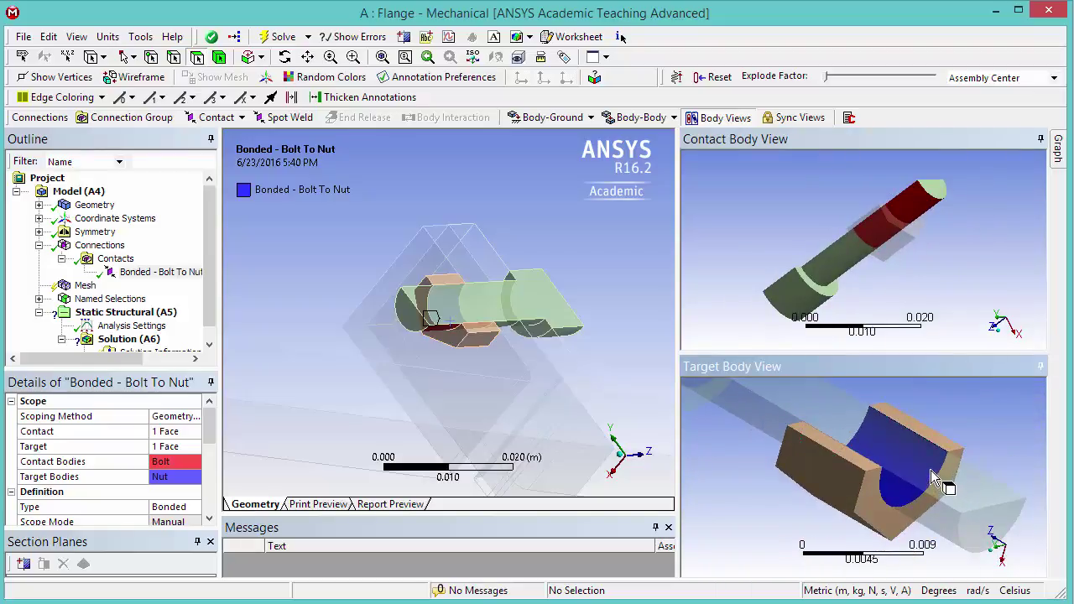
Step: Inspect the Bolt To Nut contact's Type setting, leaving it Bonded
left_click(173, 508)
left_click(210, 521)
left_click(209, 521)
left_click(210, 521)
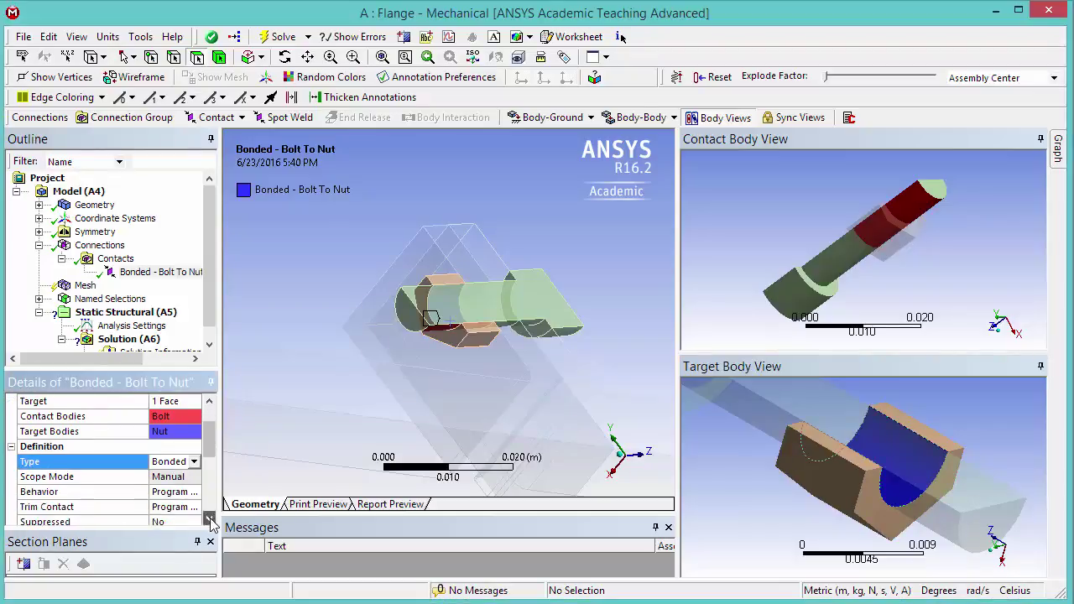
left_click(210, 522)
left_click(210, 521)
left_click(210, 521)
left_click(209, 522)
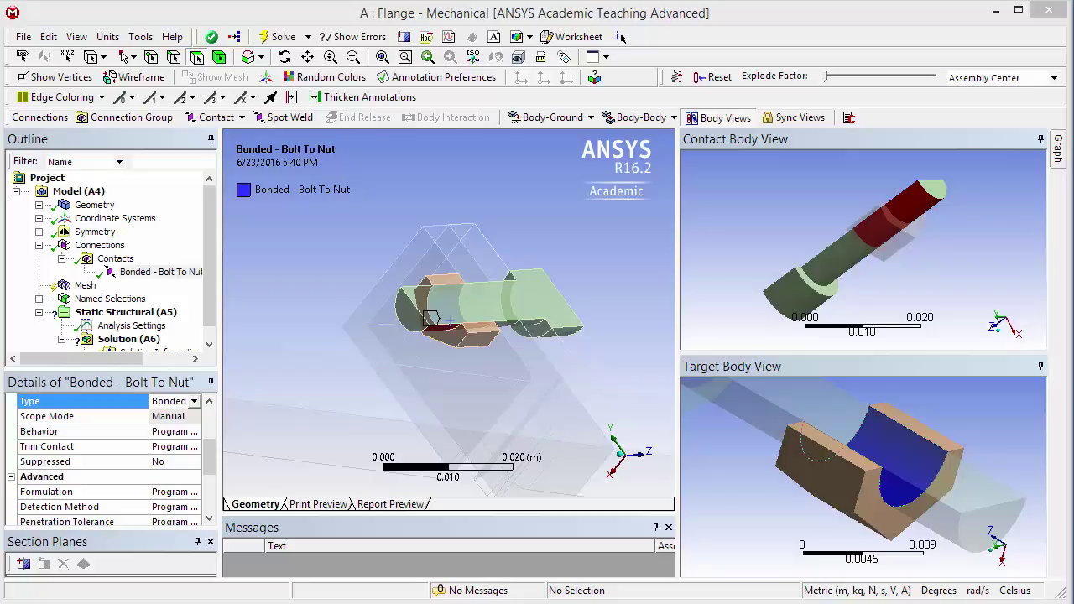
right_click(116, 259)
Step: Insert a second manual contact region and zoom and orbit onto the lower nozzle end
mouse_move(165, 276)
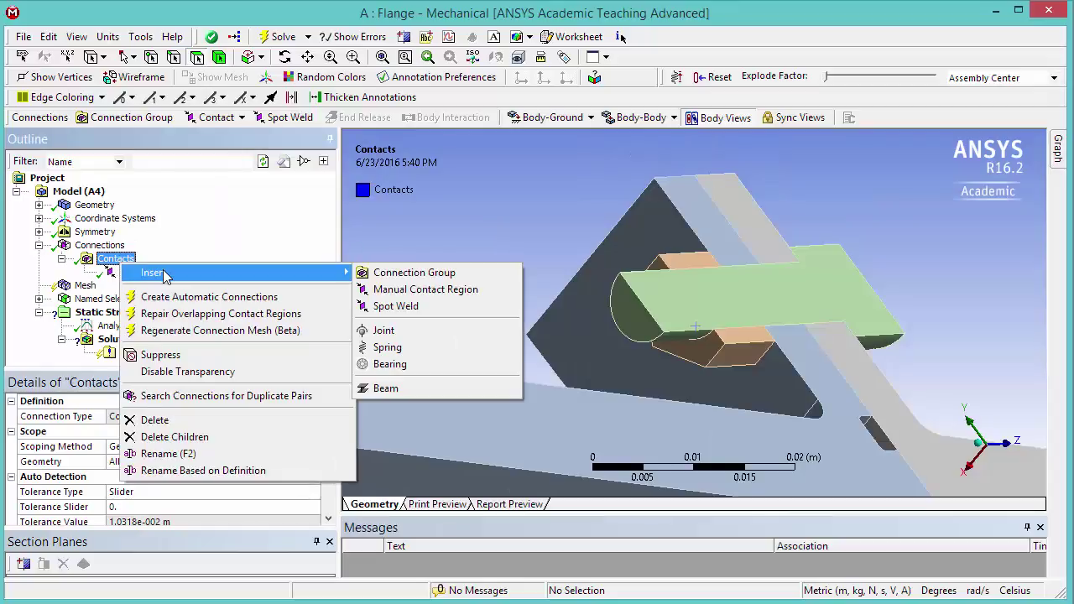
left_click(426, 290)
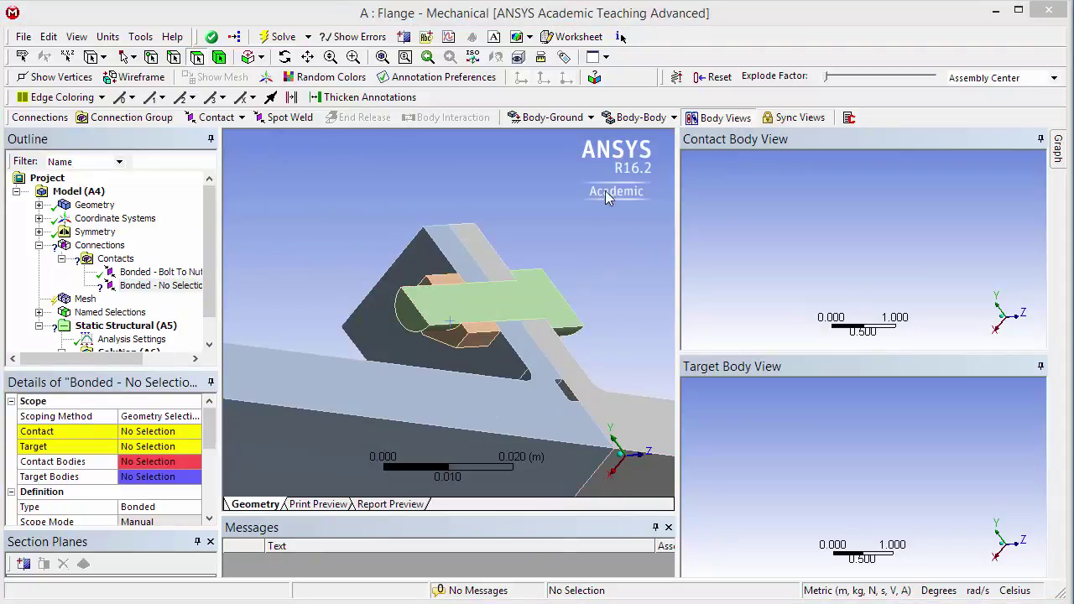
left_click(473, 57)
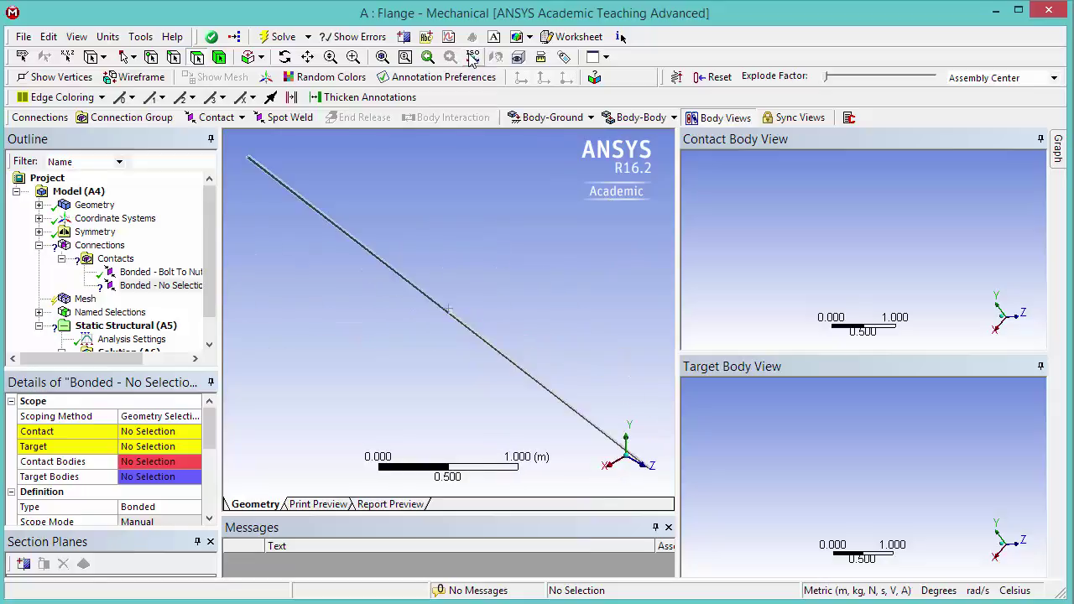
right_click_drag(419, 286, 482, 332)
right_click_drag(383, 271, 485, 386)
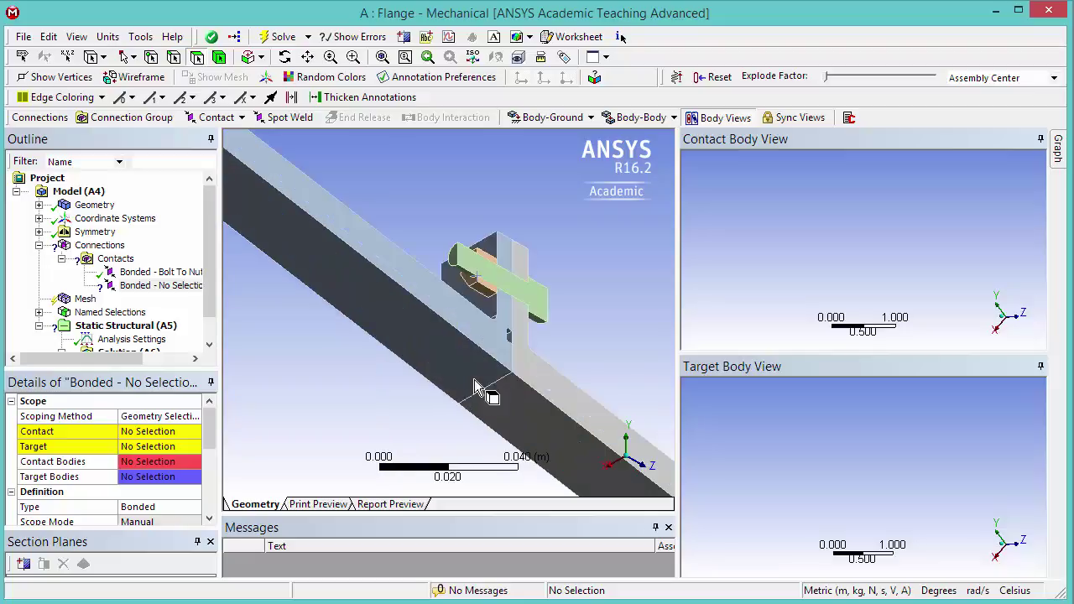
middle_click_drag(503, 416, 393, 356)
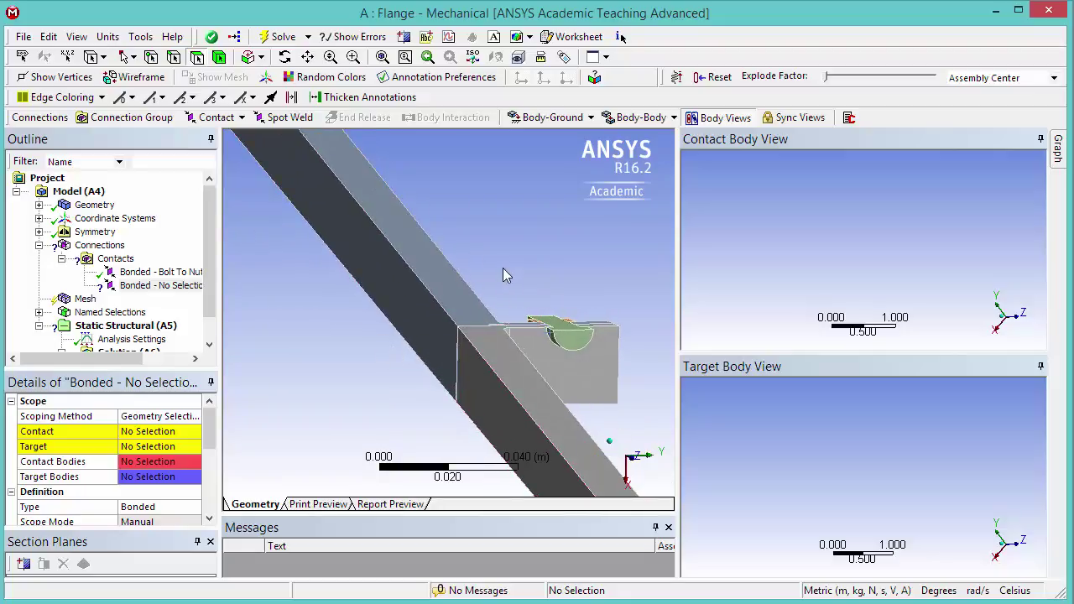
left_click(560, 411)
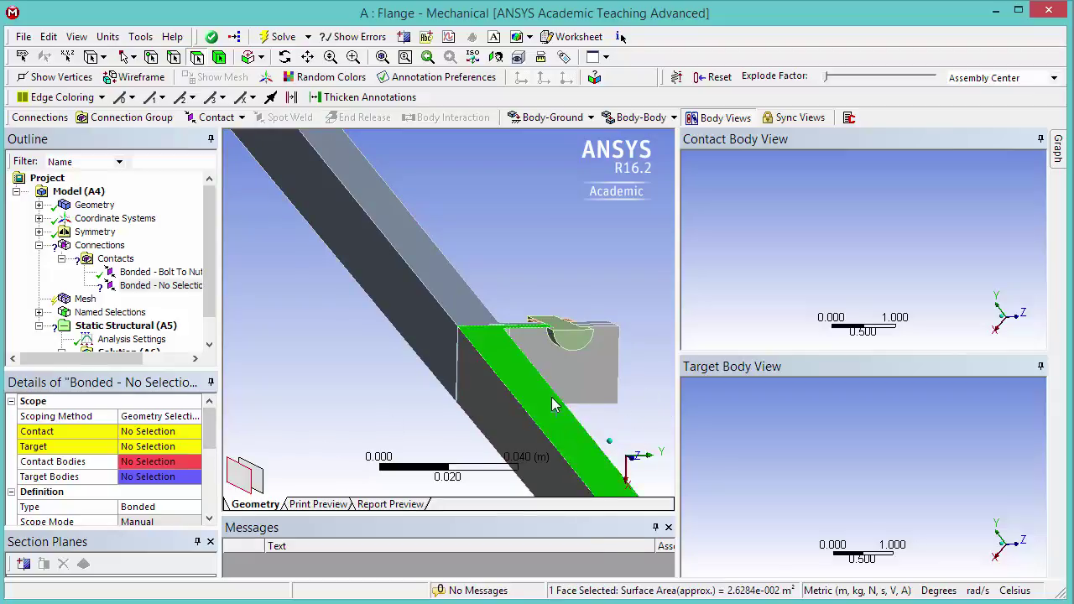
Step: Hide the blocking body and apply two LowerNozzle end faces as the contact side
right_click(554, 402)
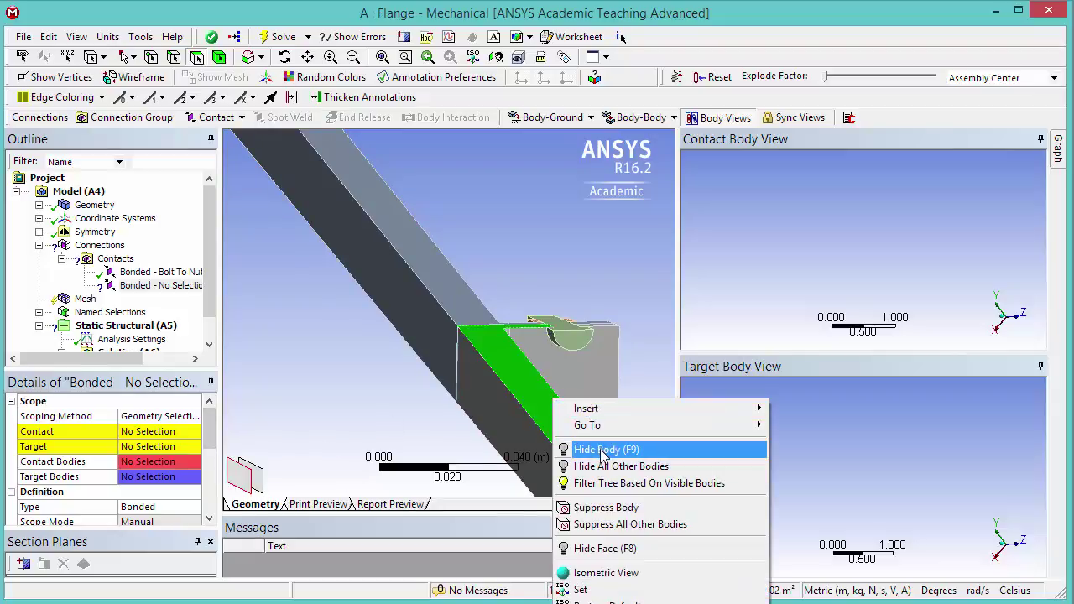
left_click(602, 451)
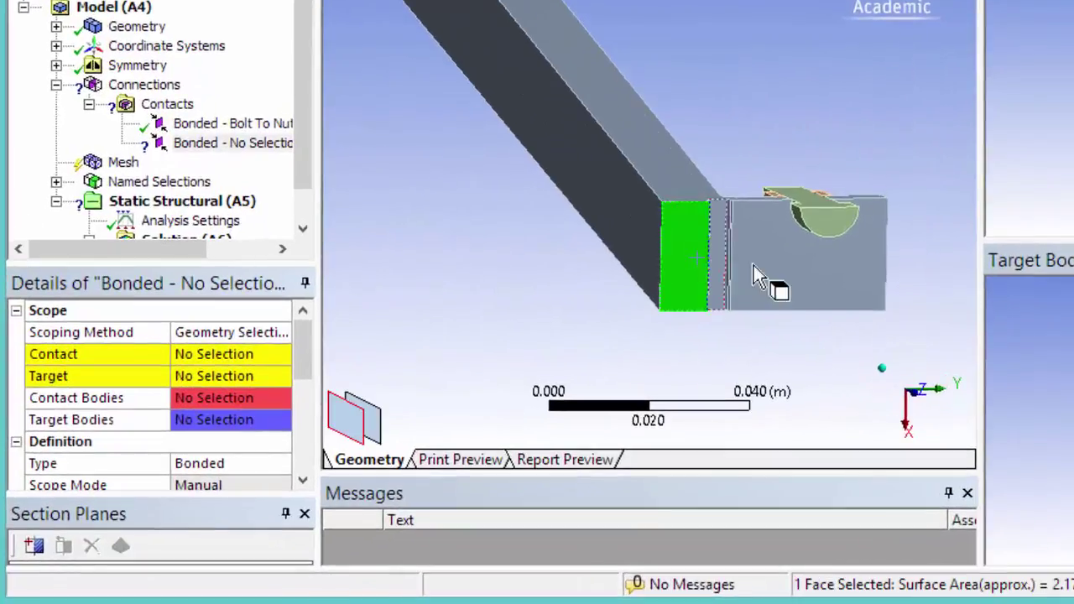
left_click(773, 269, "ctrl")
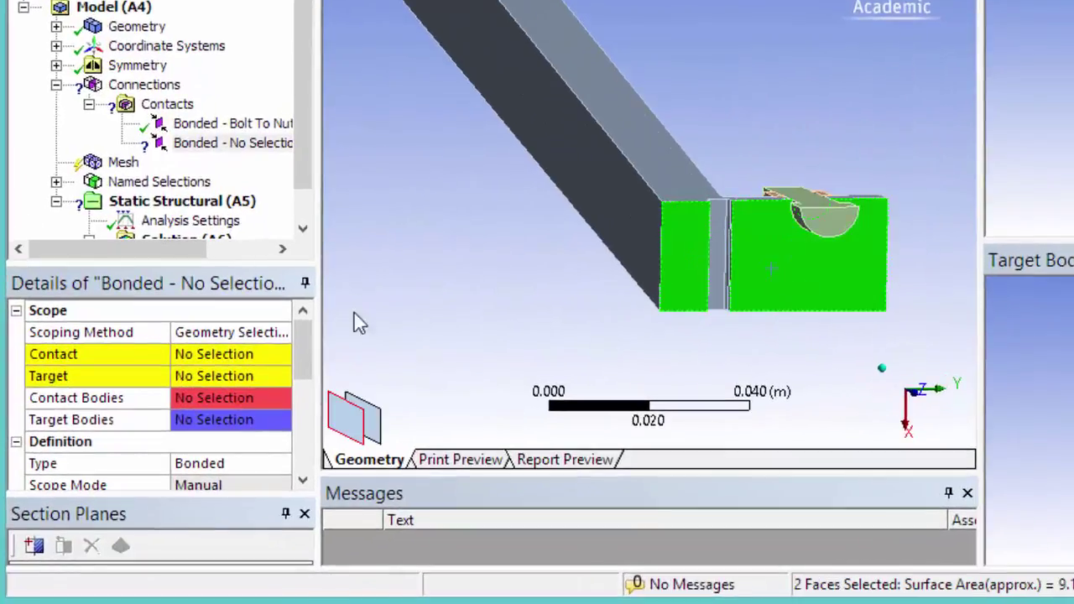
left_click(209, 356)
left_click(201, 353)
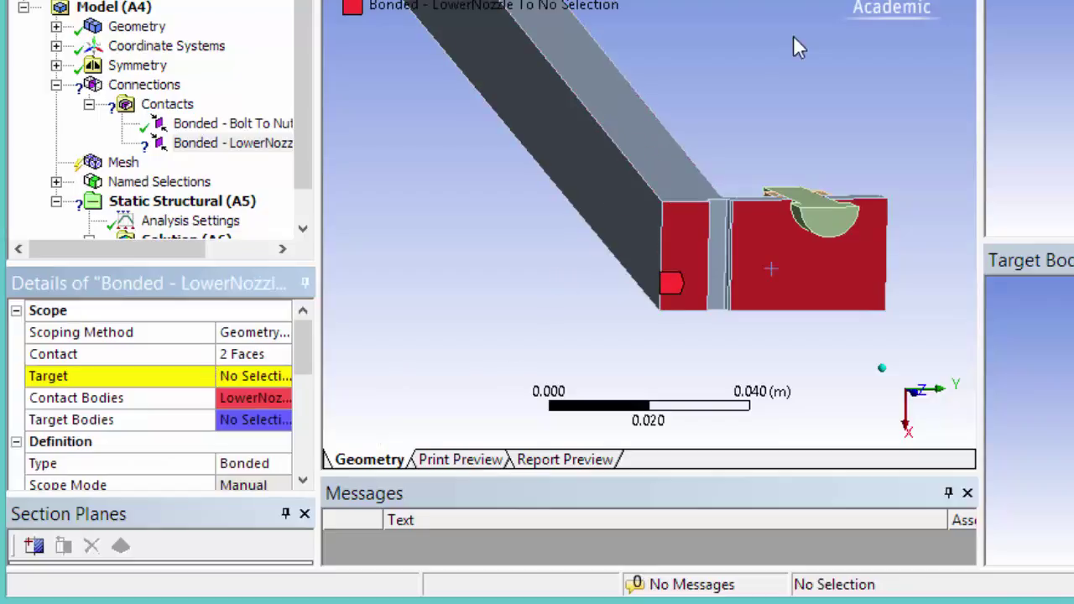
Step: Show all bodies, hide LowerNozzle, and apply two MidNozzle faces as the target
right_click(725, 47)
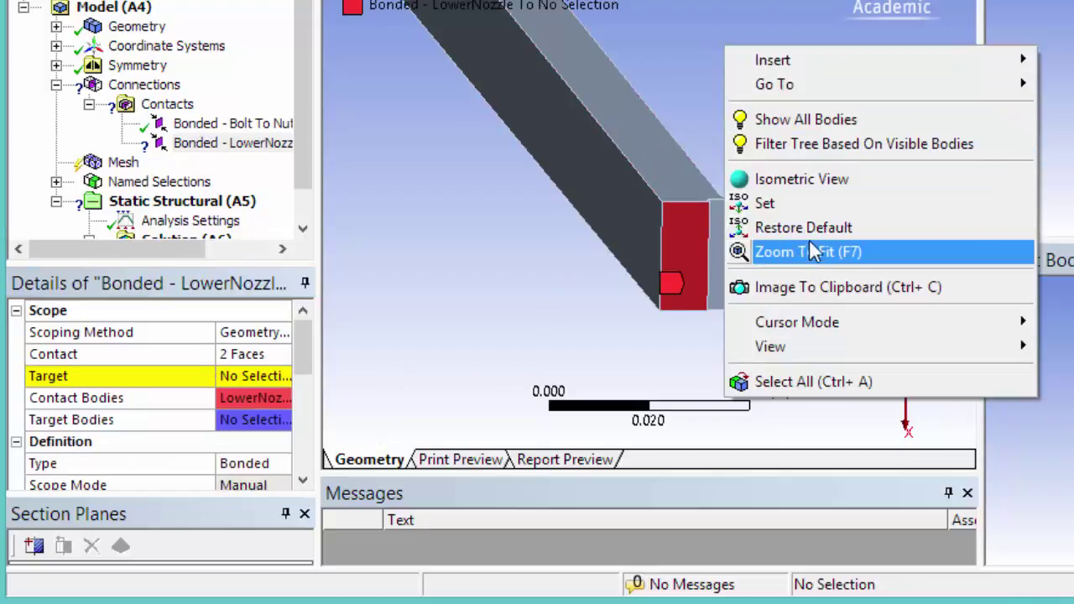
left_click(829, 120)
left_click(667, 164)
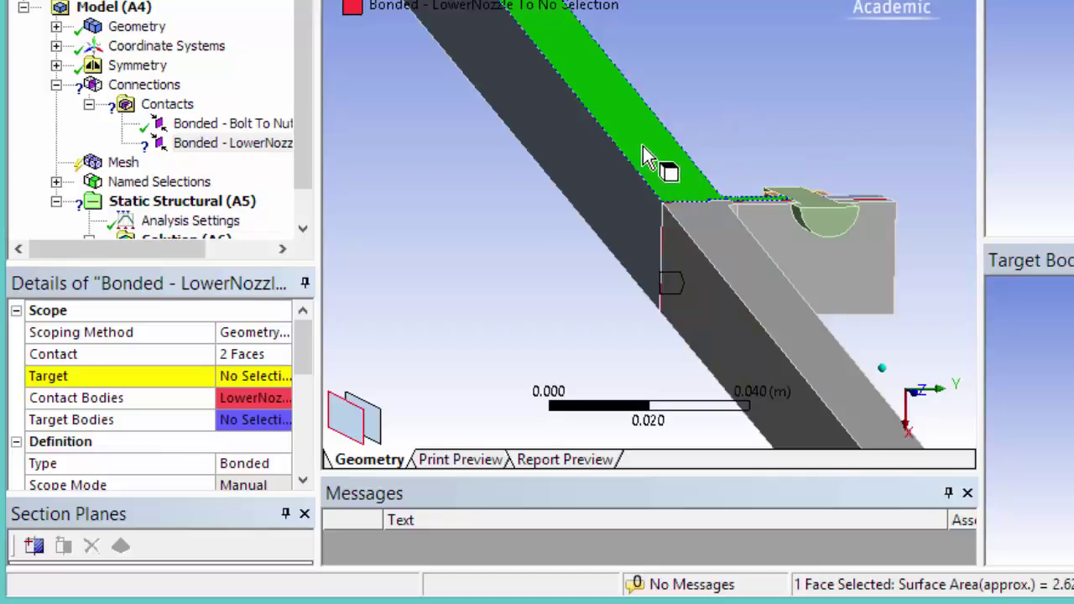
right_click(630, 136)
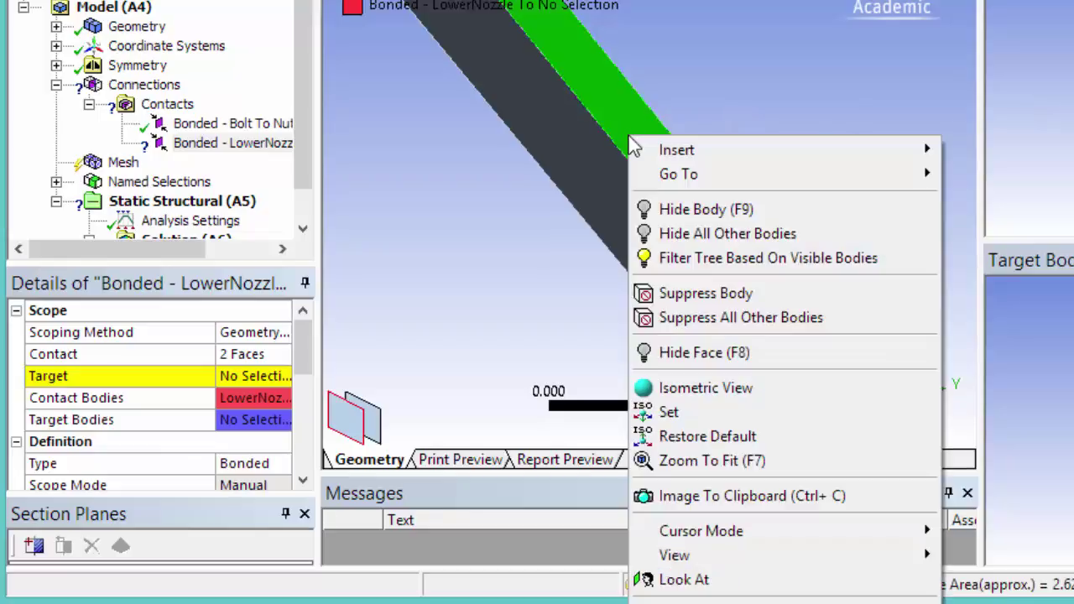
left_click(687, 209)
middle_click_drag(607, 271, 638, 321)
left_click(640, 334)
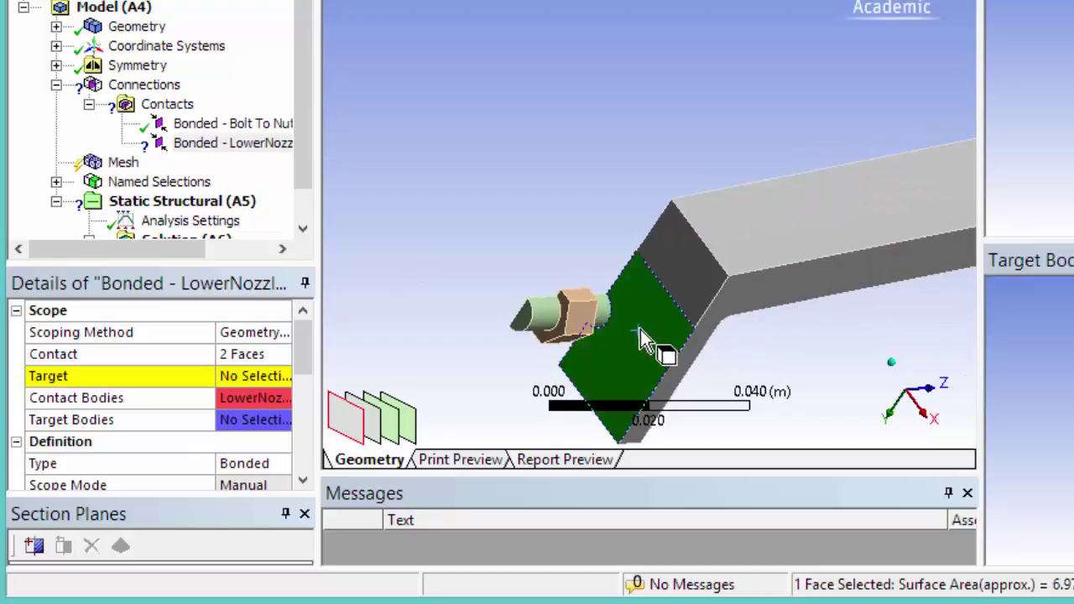
left_click(679, 277, "ctrl")
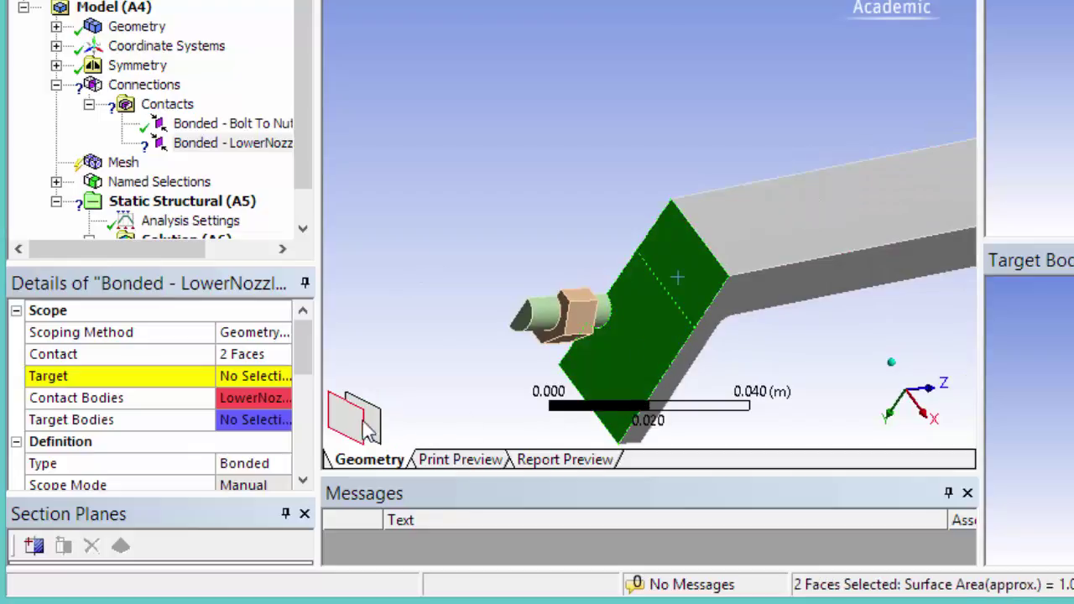
left_click(262, 377)
left_click(237, 377)
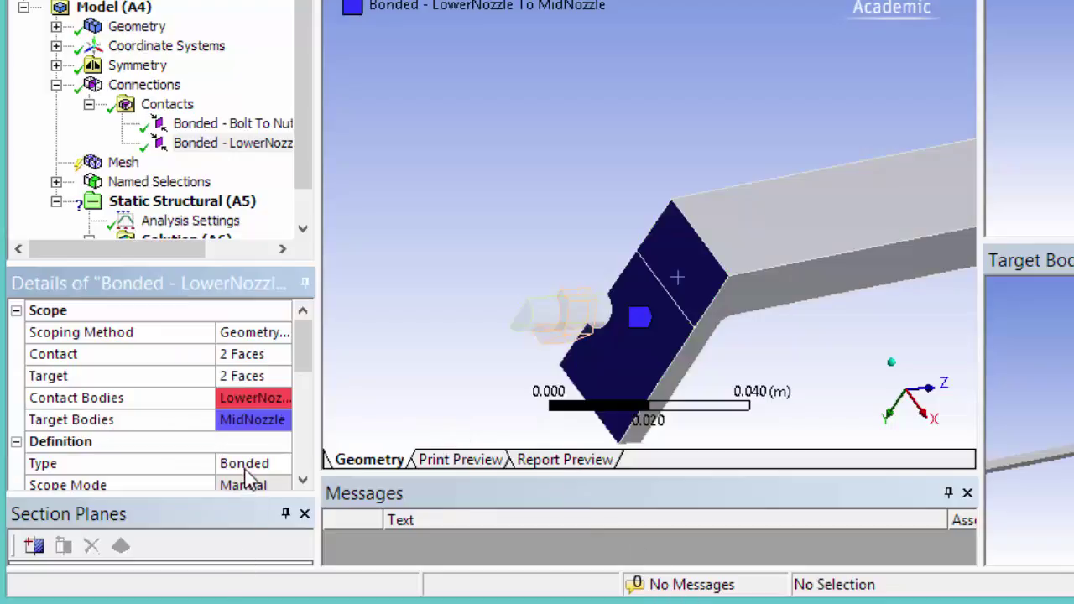
Step: Change the LowerNozzle To MidNozzle contact type to Frictionless
left_click(280, 466)
left_click(282, 464)
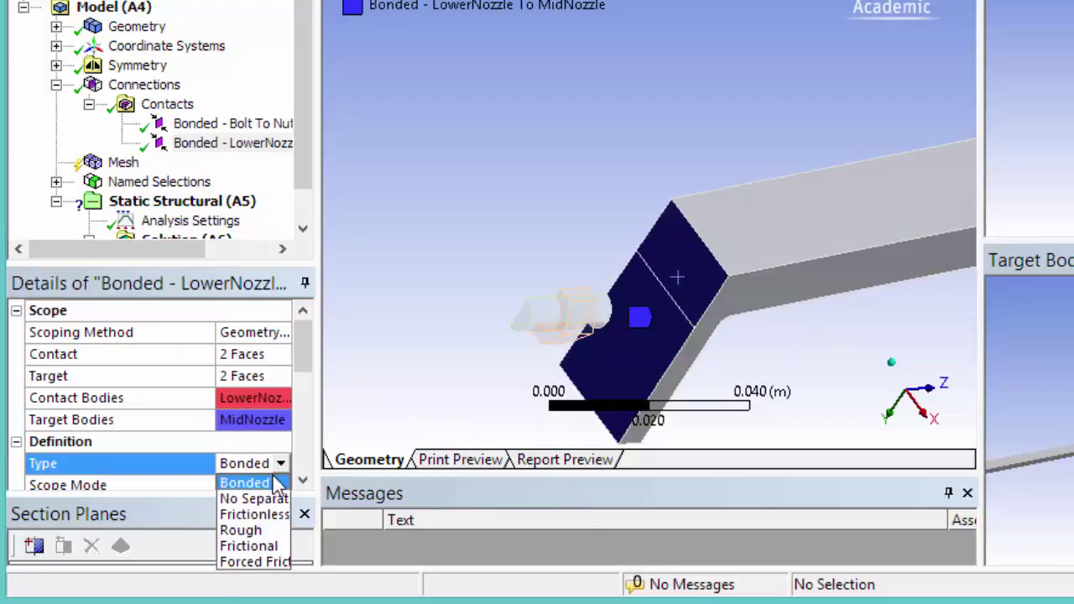
left_click(259, 518)
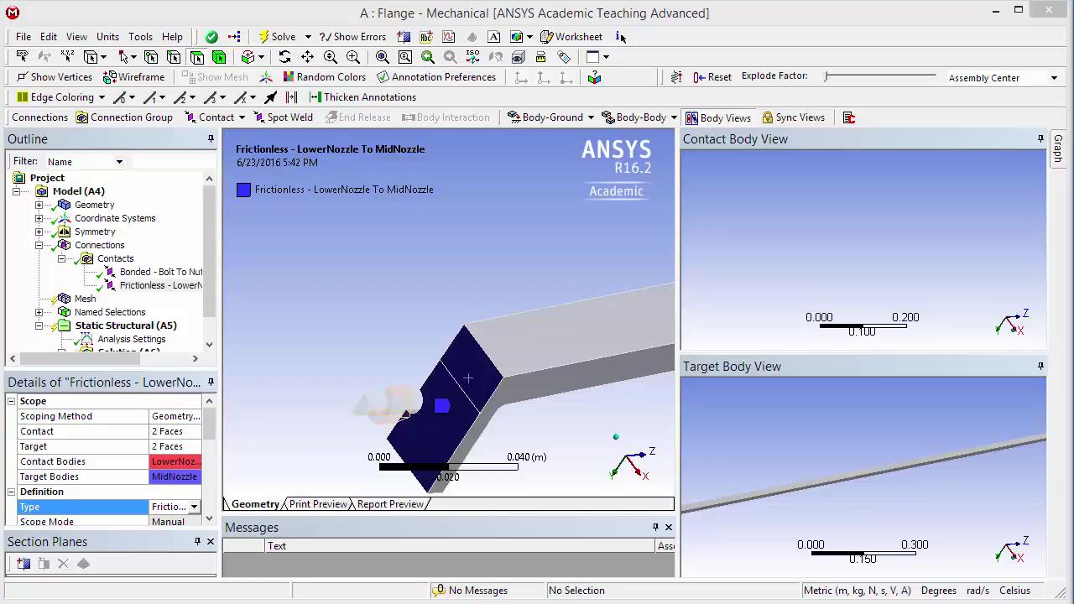
Step: Show all bodies again and zoom in on the flange and bolt
right_click(331, 273)
left_click(370, 324)
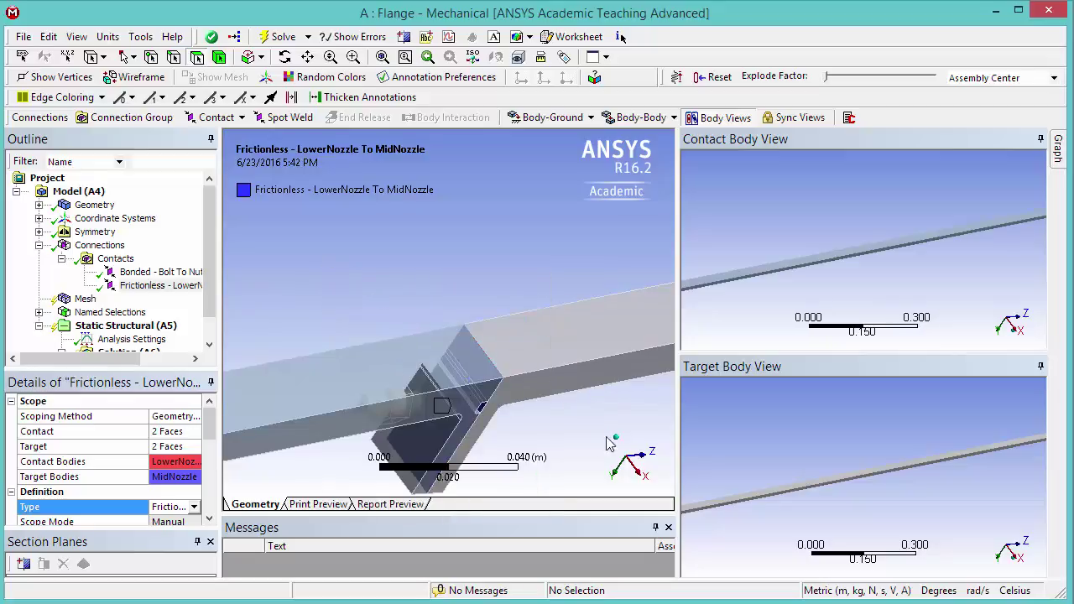
left_click(617, 447)
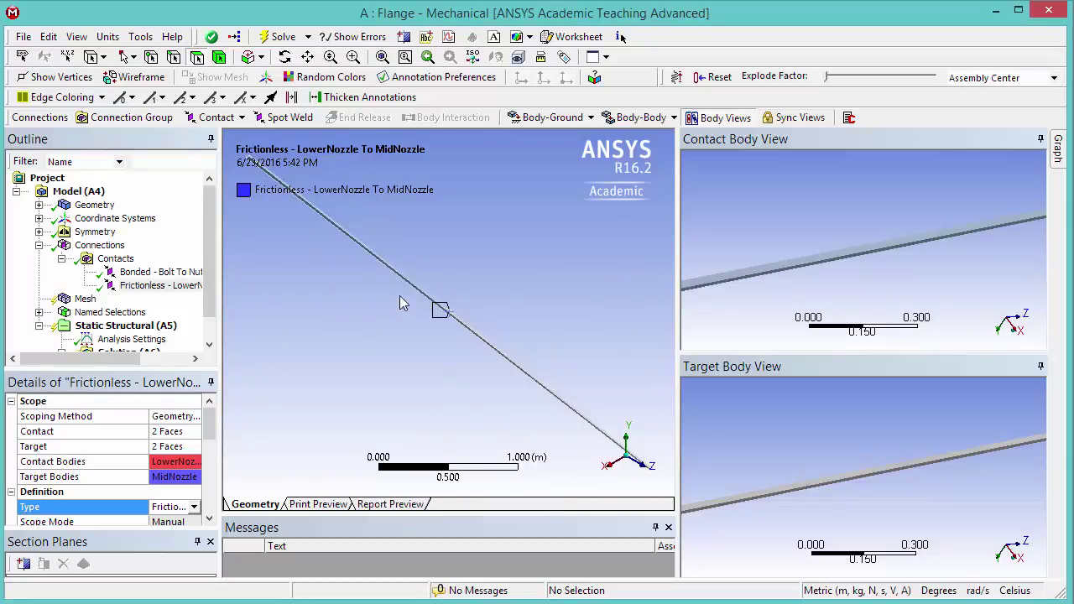
left_click_drag(398, 272, 482, 345)
left_click_drag(417, 255, 574, 438)
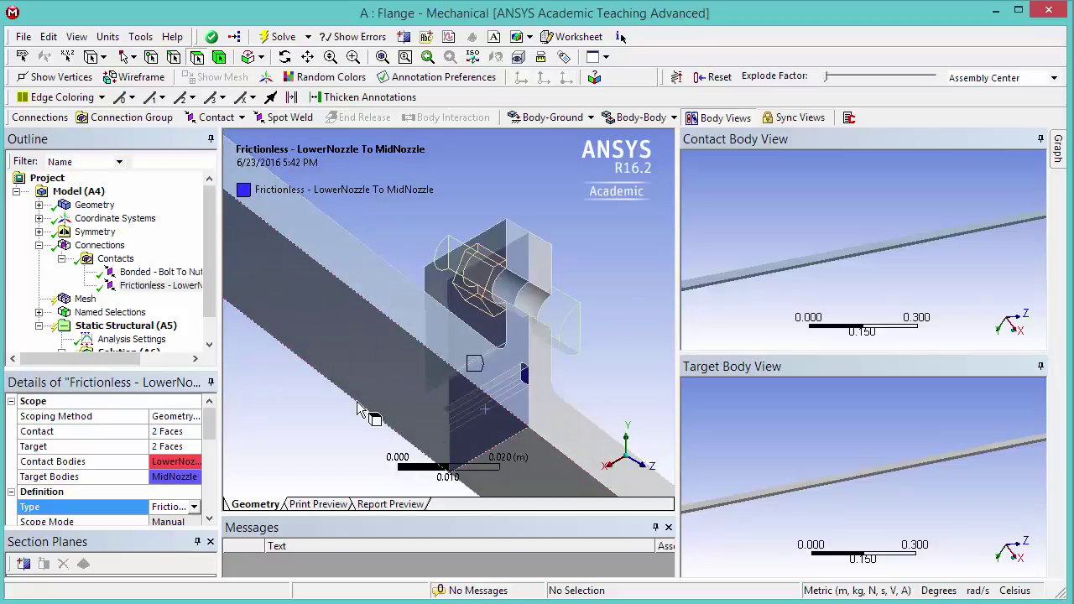
Step: Insert a third Manual Contact Region under Contacts
left_click(115, 259)
right_click(116, 261)
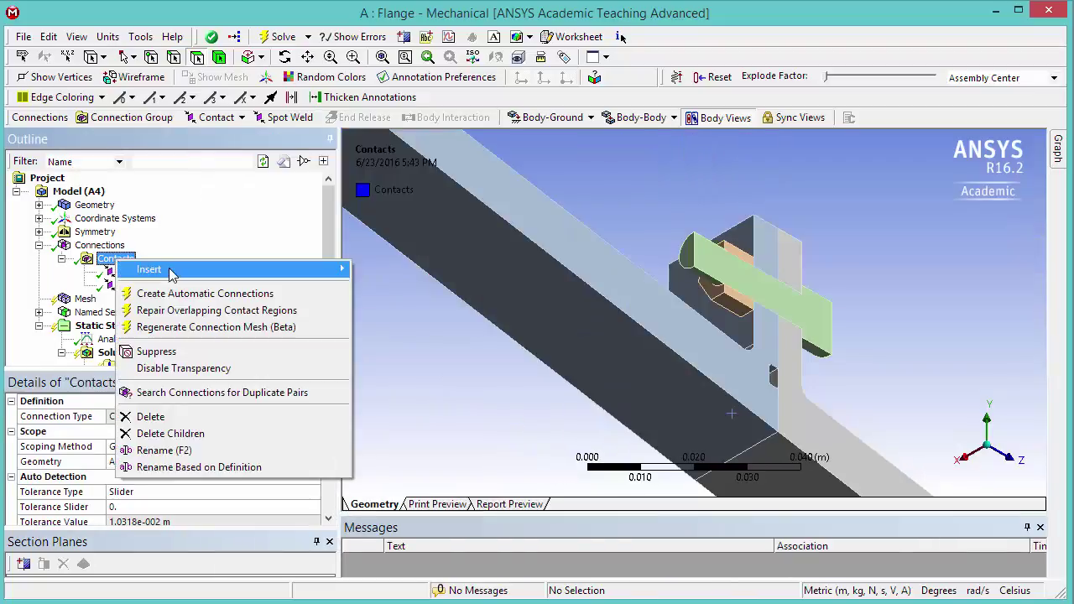
mouse_move(171, 272)
left_click(438, 286)
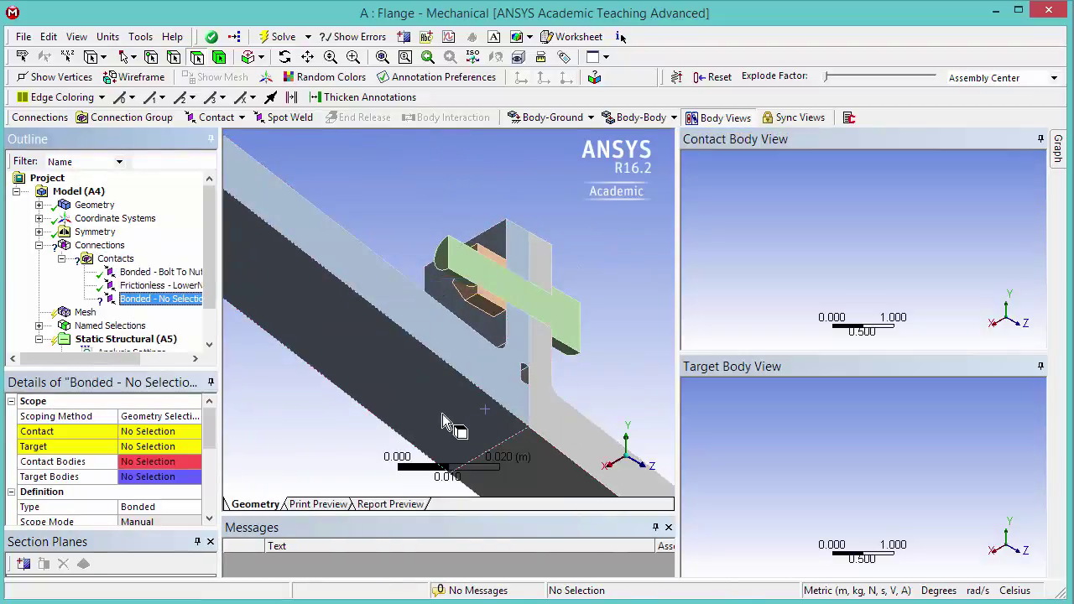
Step: Apply the lower MidNozzle flange face as the contact side
middle_click_drag(446, 427, 498, 159)
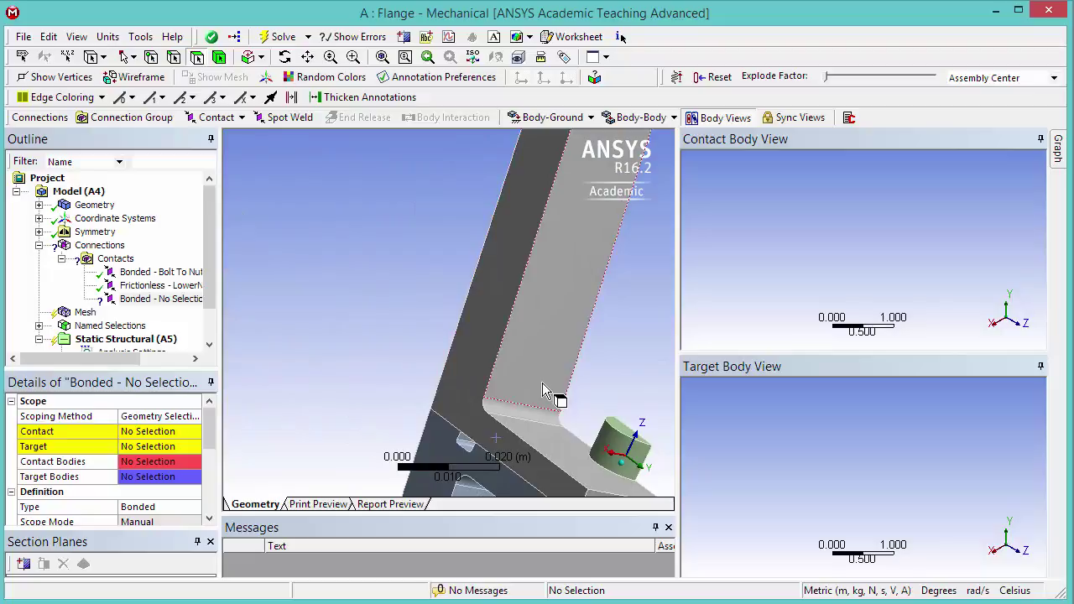
left_click(562, 460)
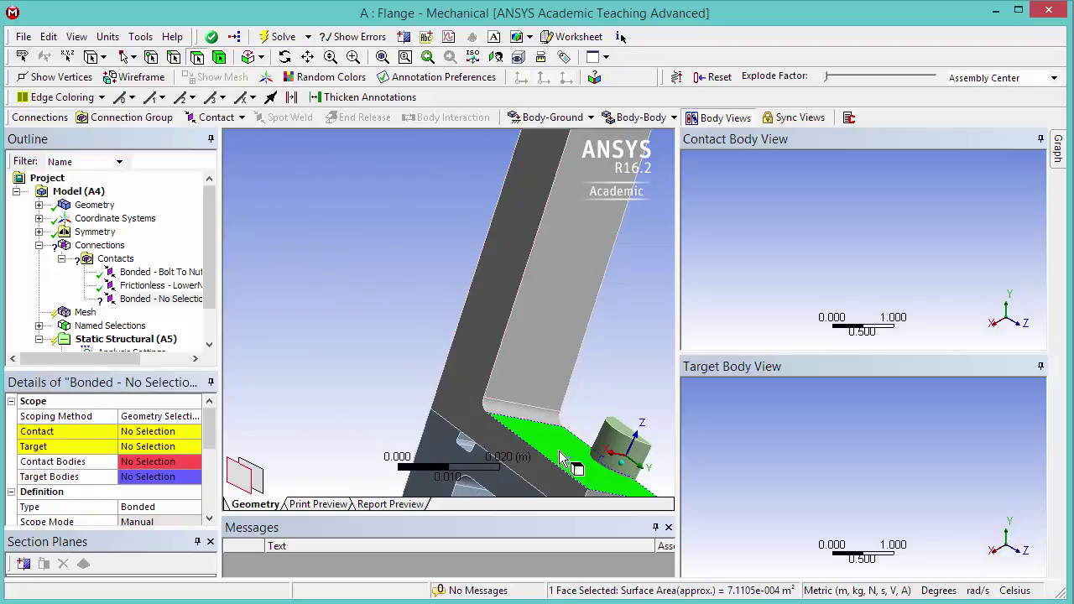
middle_click_drag(509, 393, 428, 193, "ctrl")
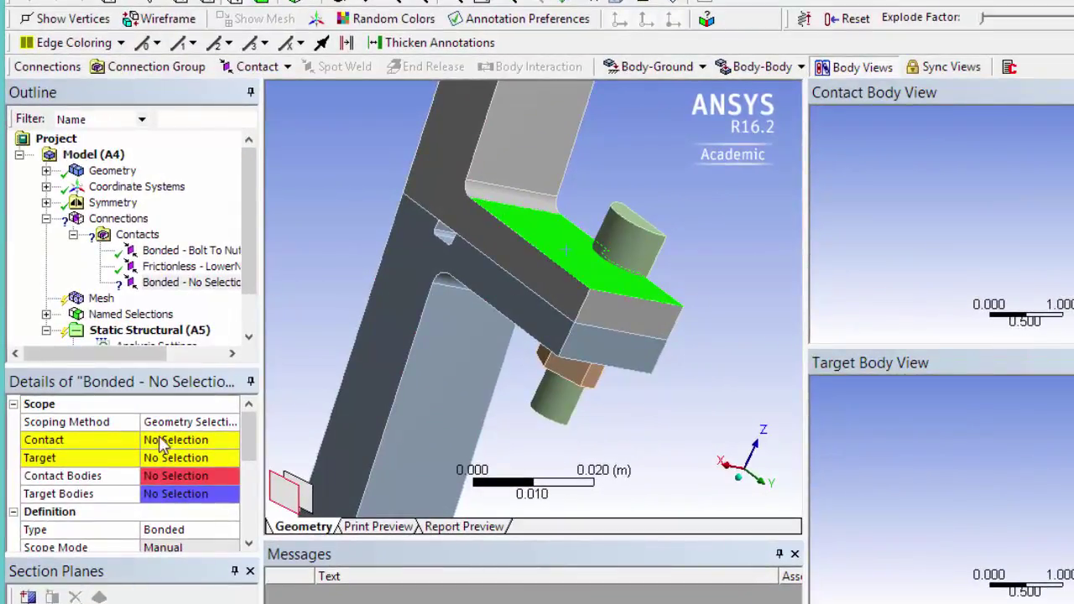
left_click(148, 437)
left_click(165, 444)
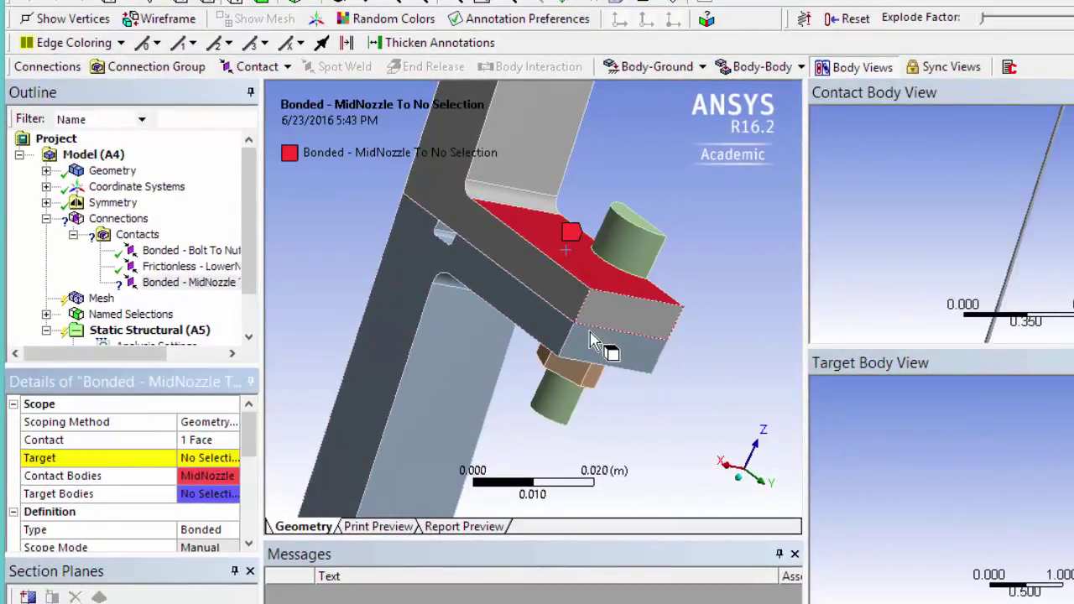
Step: Orbit the model and select the body blocking the bolt
middle_click_drag(587, 338, 554, 271)
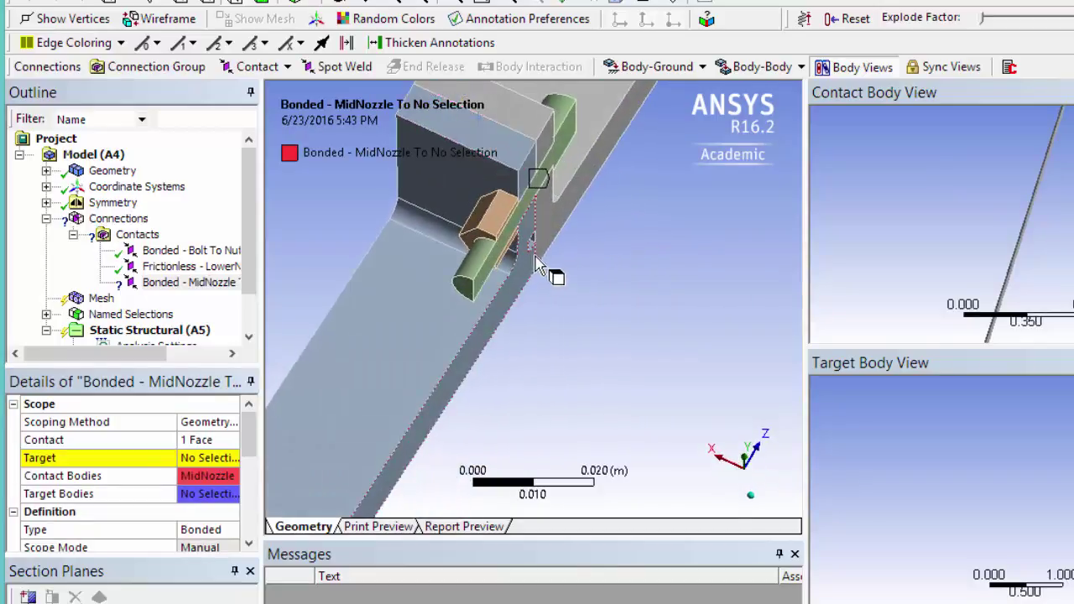
left_click(557, 230)
right_click(550, 225)
Step: Hide the flange body and assign the Bolt face as the contact's target
left_click(615, 283)
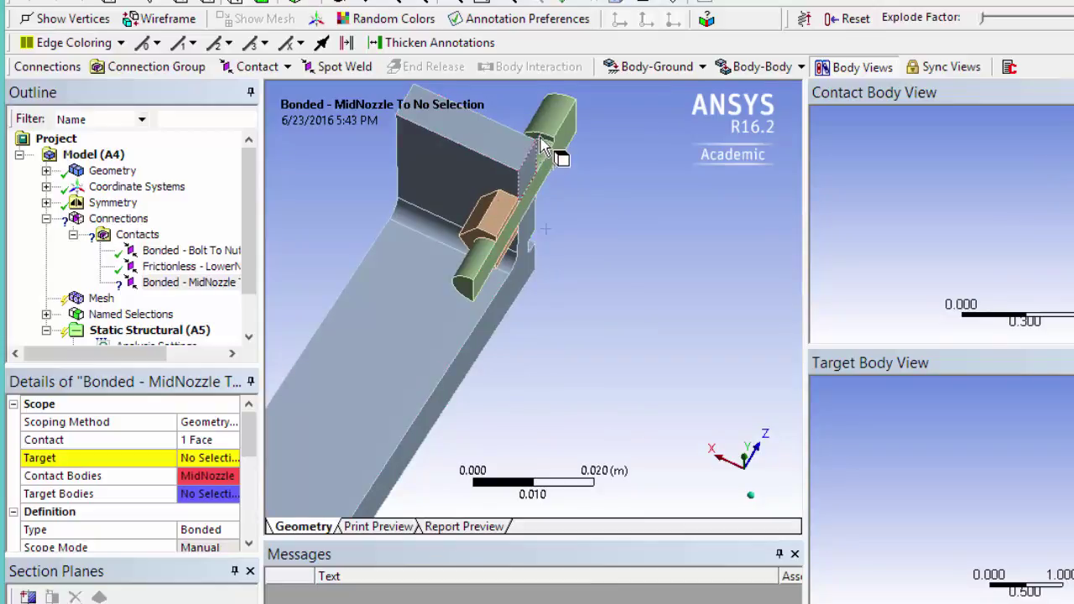
scroll(563, 149, "up", 10)
left_click(613, 272)
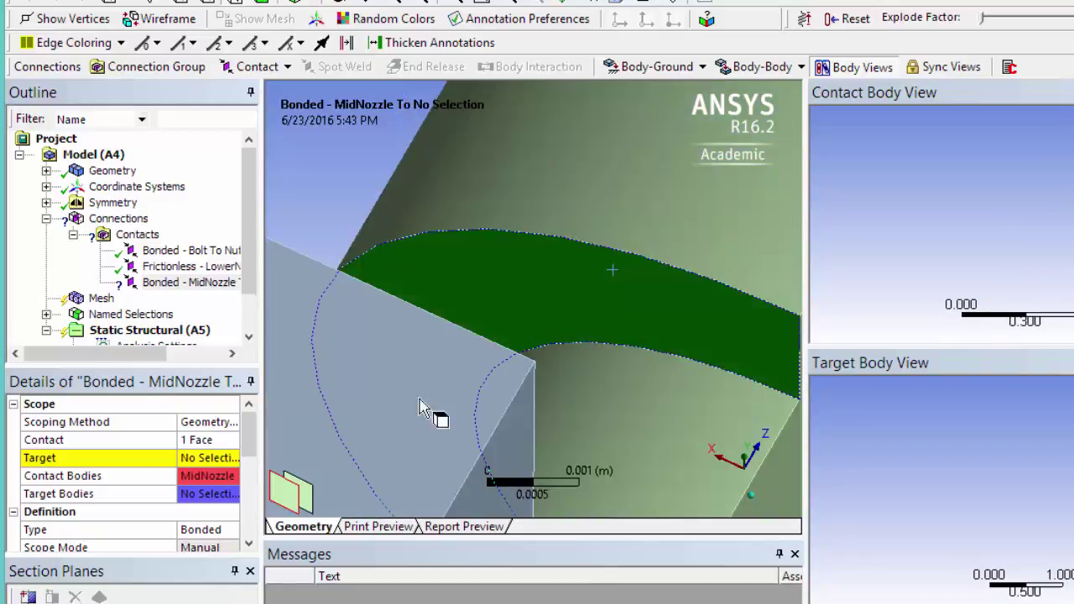
left_click(210, 459)
left_click(201, 458)
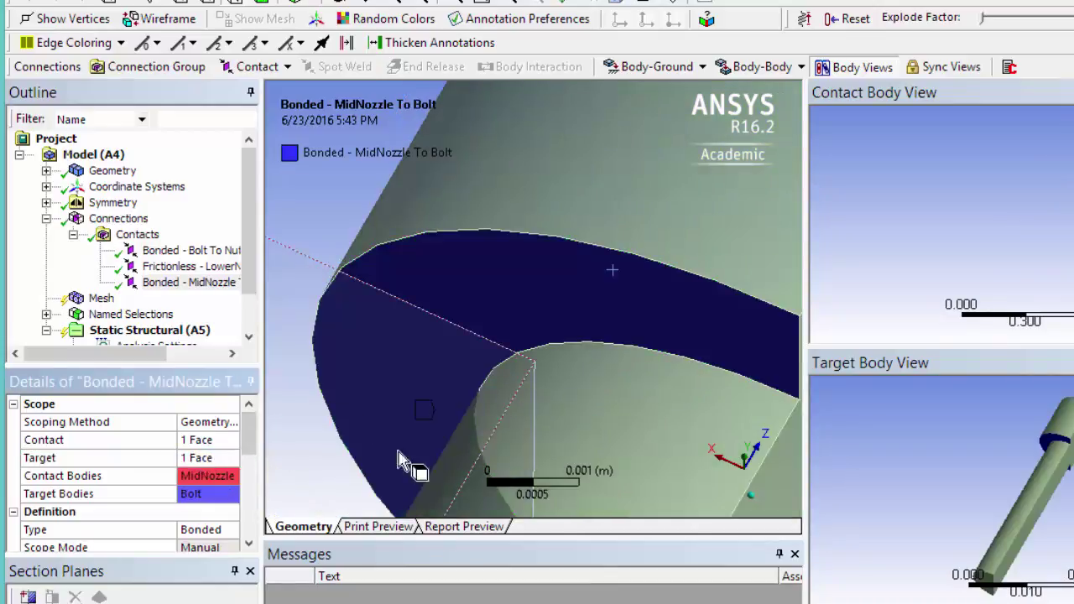
Step: Change the MidNozzle–Bolt contact type to Frictionless
left_click(214, 534)
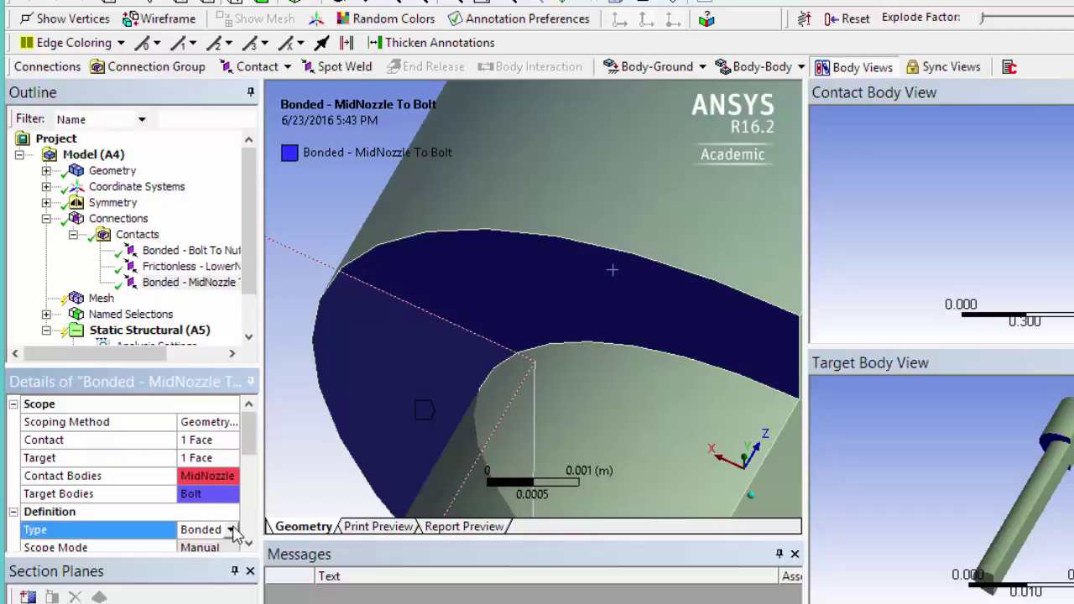
left_click(216, 534)
left_click(216, 579)
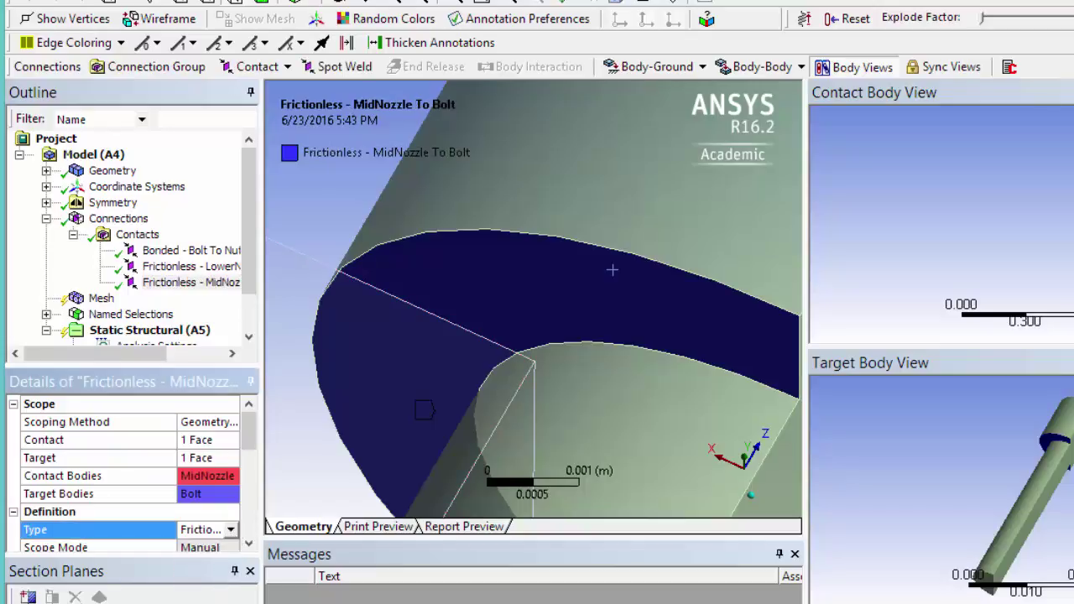
Step: Show all bodies again and bring up the Contacts group's options
right_click(318, 182)
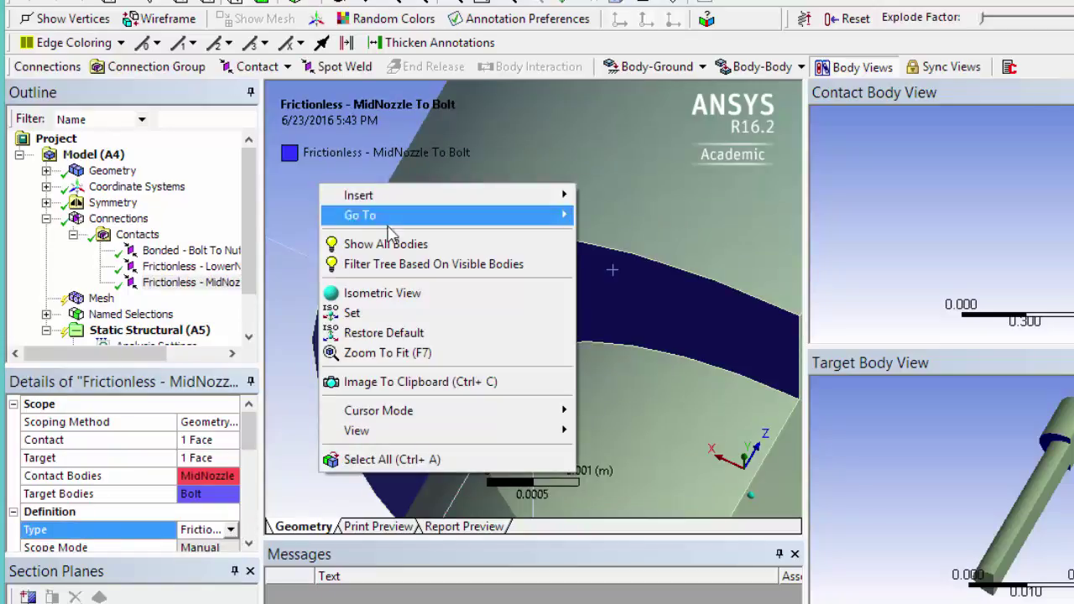
left_click(388, 248)
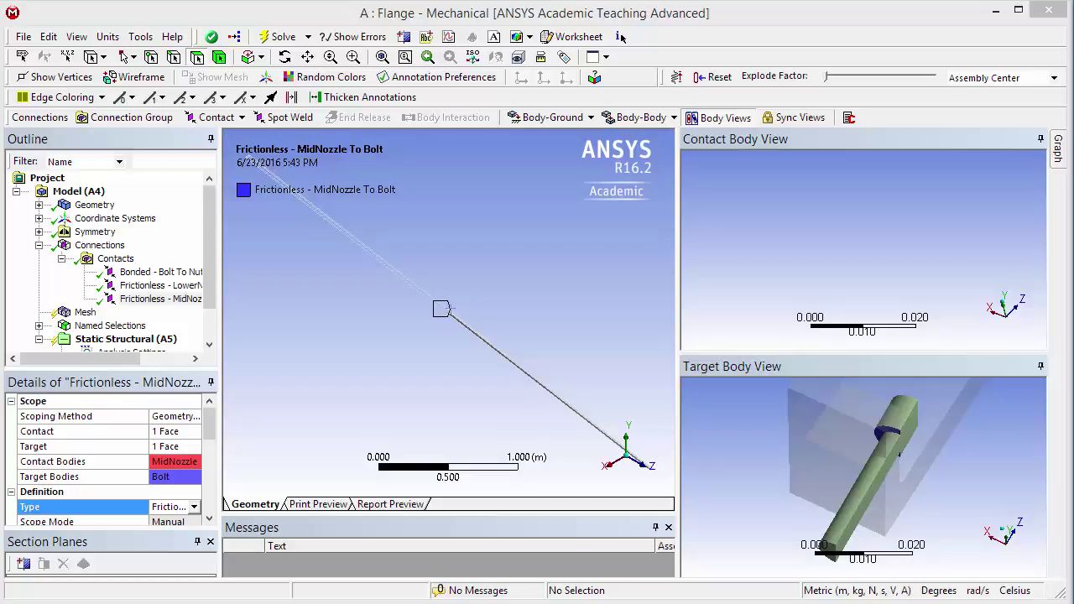
right_click(116, 261)
Step: Insert a new manual contact region and zoom in on the nut and block
mouse_move(226, 270)
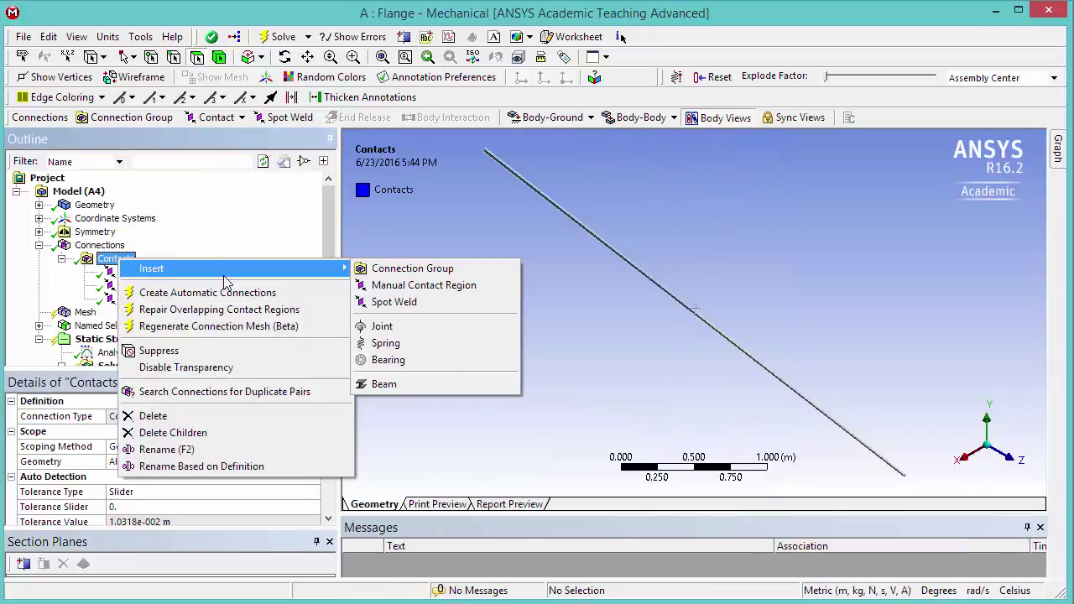
left_click(438, 287)
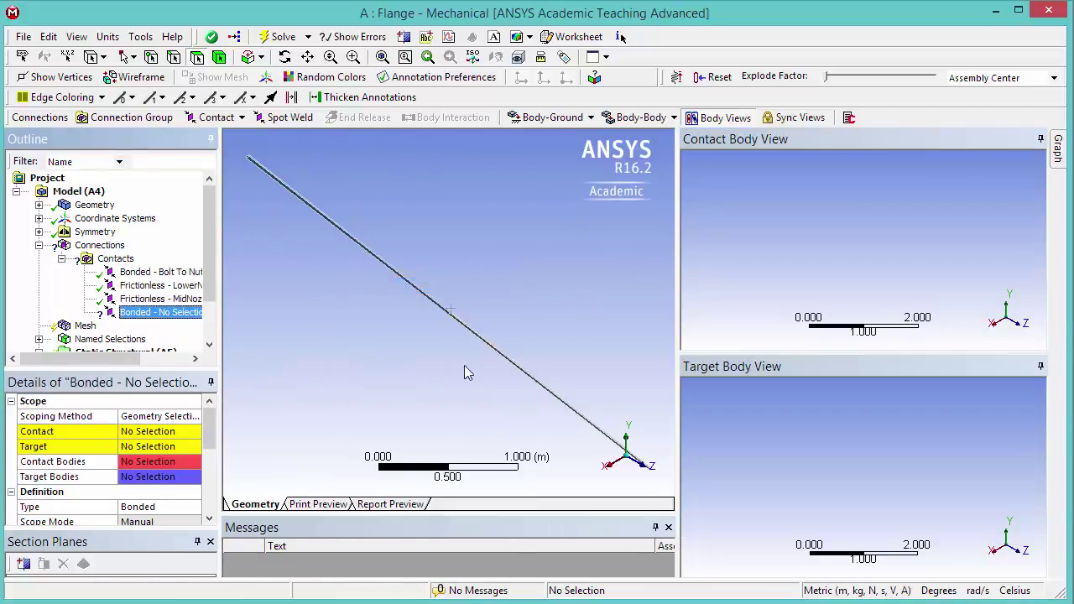
right_click_drag(410, 298, 472, 331)
right_click_drag(395, 251, 518, 354)
mouse_move(496, 412)
middle_mouse_down()
mouse_move(487, 377)
mouse_move(530, 329)
mouse_move(547, 353)
middle_mouse_up()
middle_click_drag(398, 422, 616, 297, "ctrl")
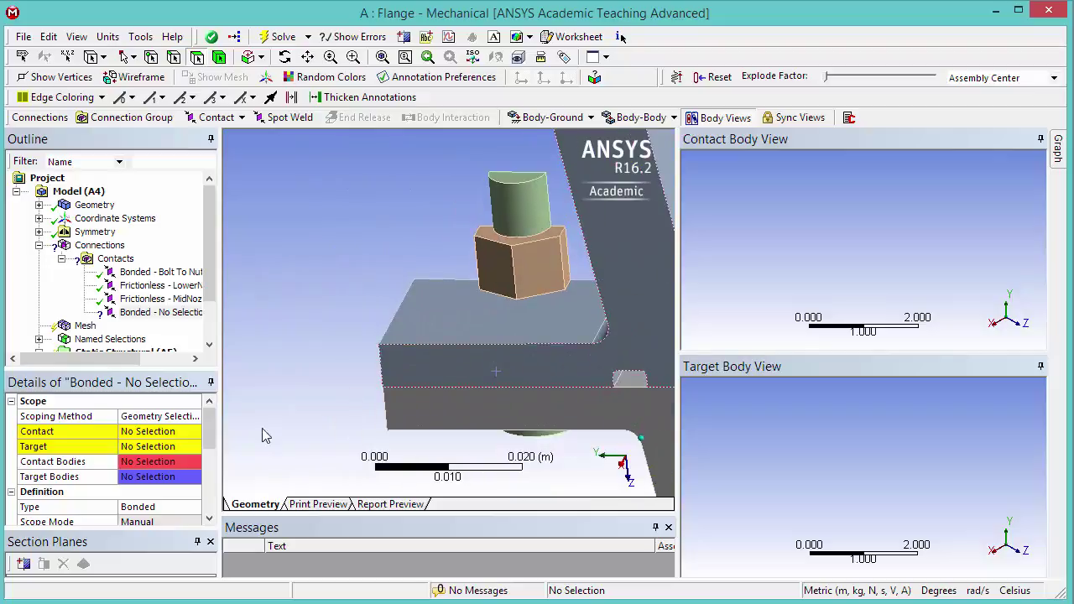
Step: Apply the LowerNozzle block's top face under the nut as the contact side
left_click(143, 432)
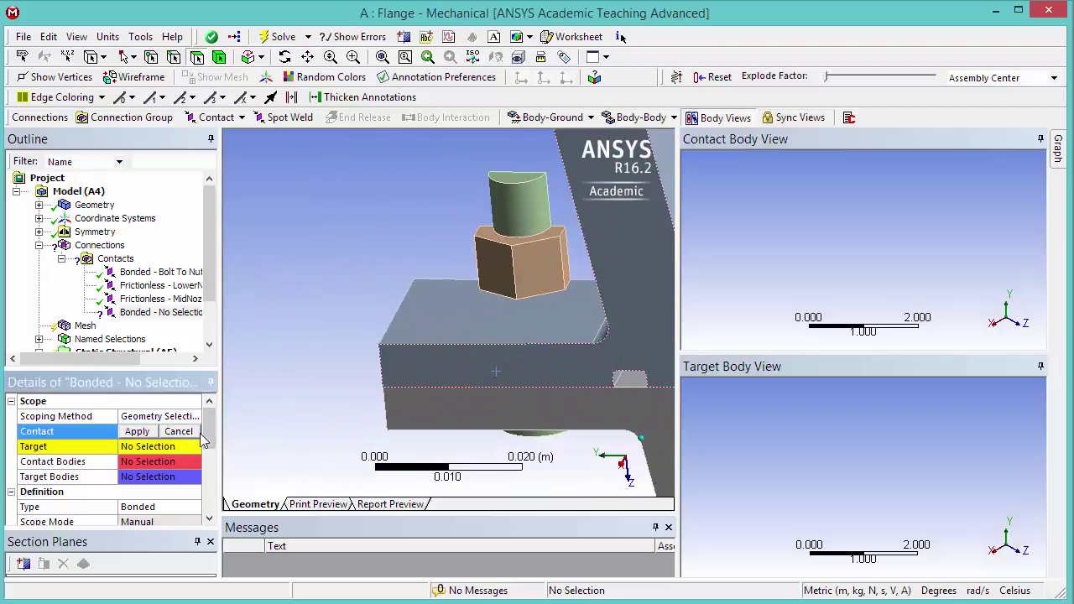
left_click(475, 320)
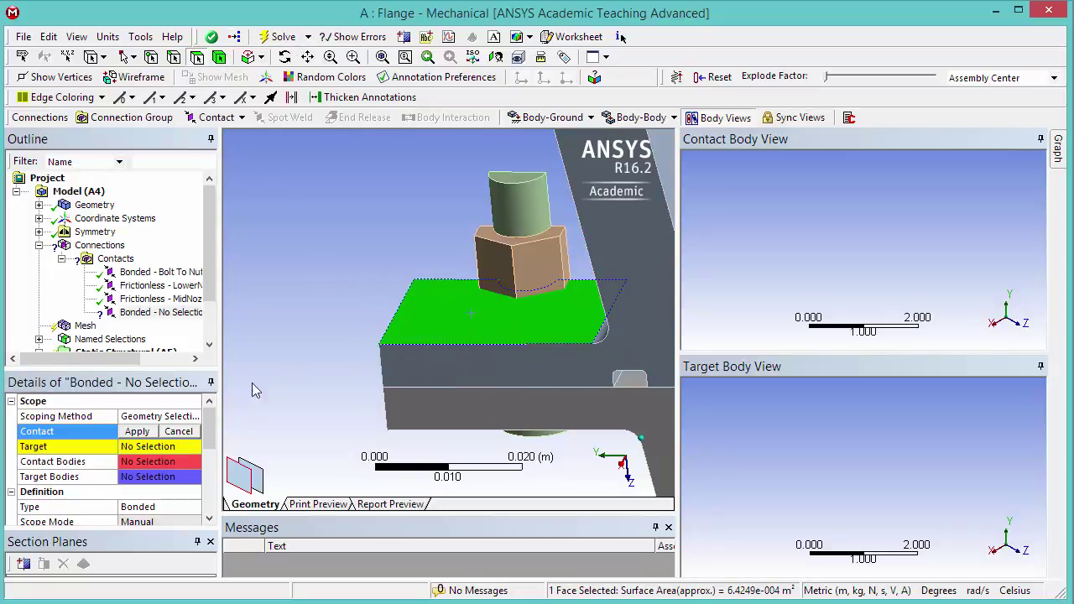
left_click(139, 431)
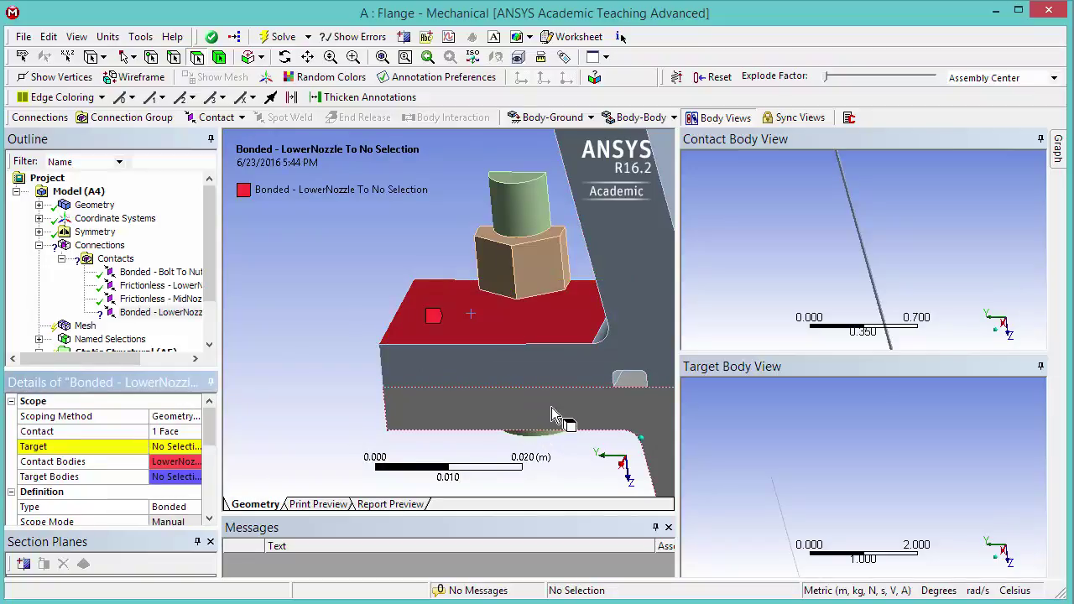
Step: Hide the upper flange body and zoom in where the nut meets the nozzle
middle_click_drag(556, 420, 434, 394)
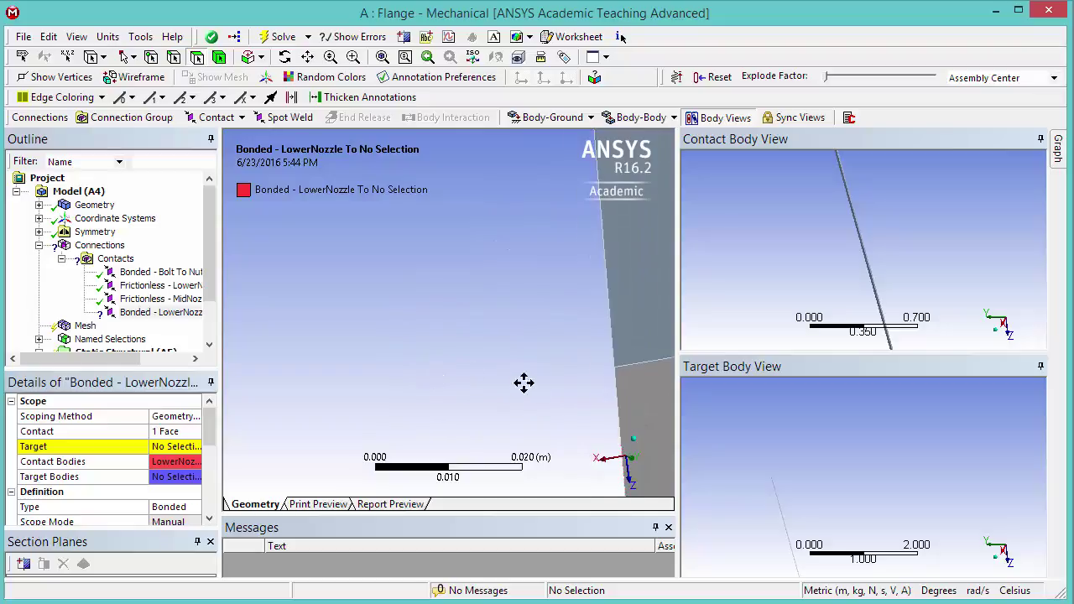
middle_click_drag(524, 383, 508, 329)
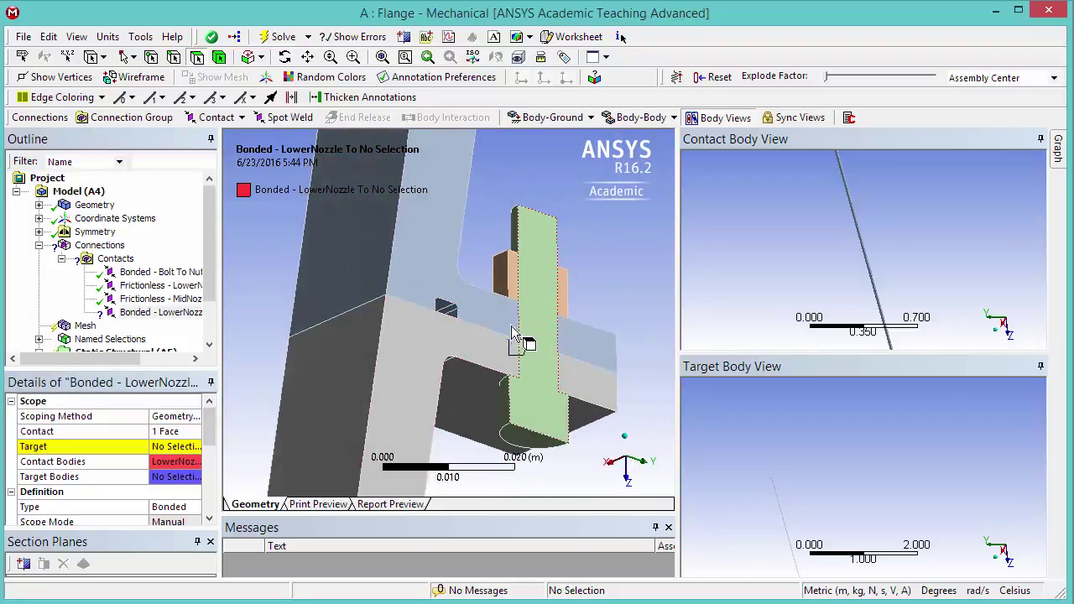
left_click(422, 260)
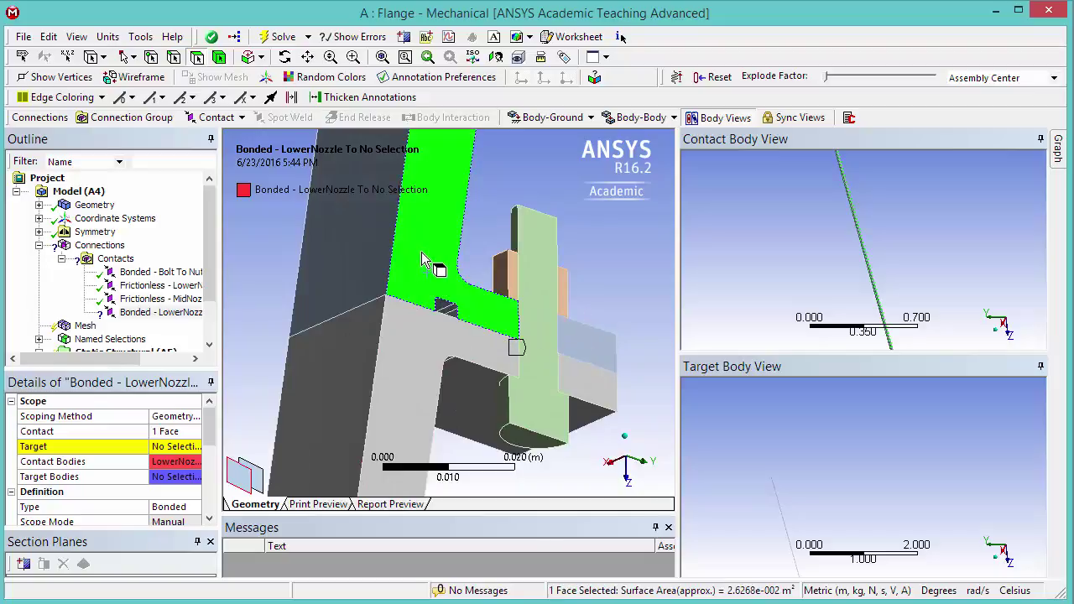
right_click(423, 255)
left_click(496, 307)
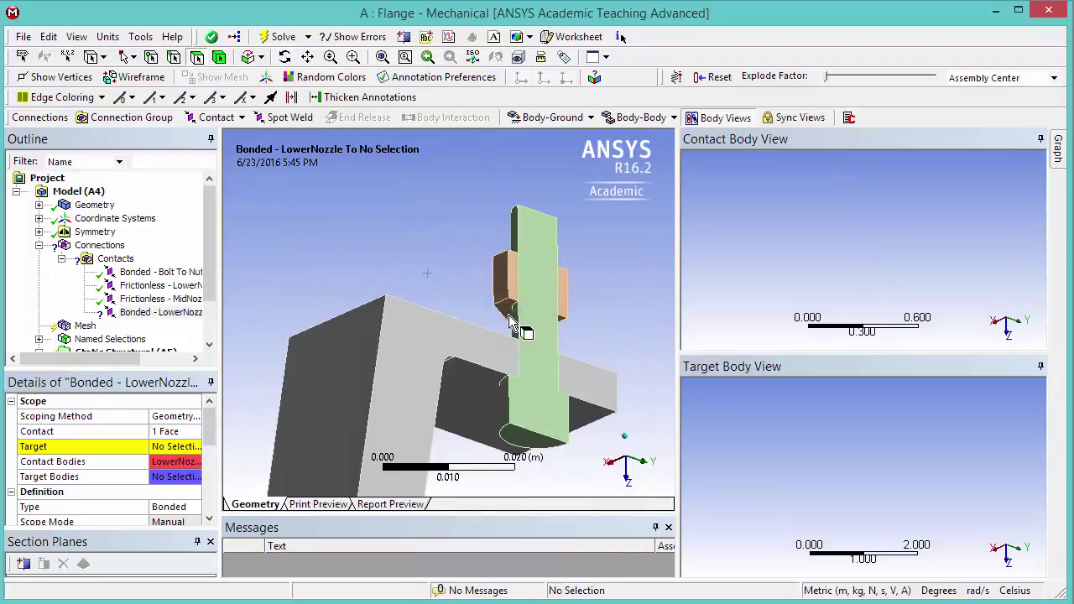
right_click_drag(480, 283, 579, 347)
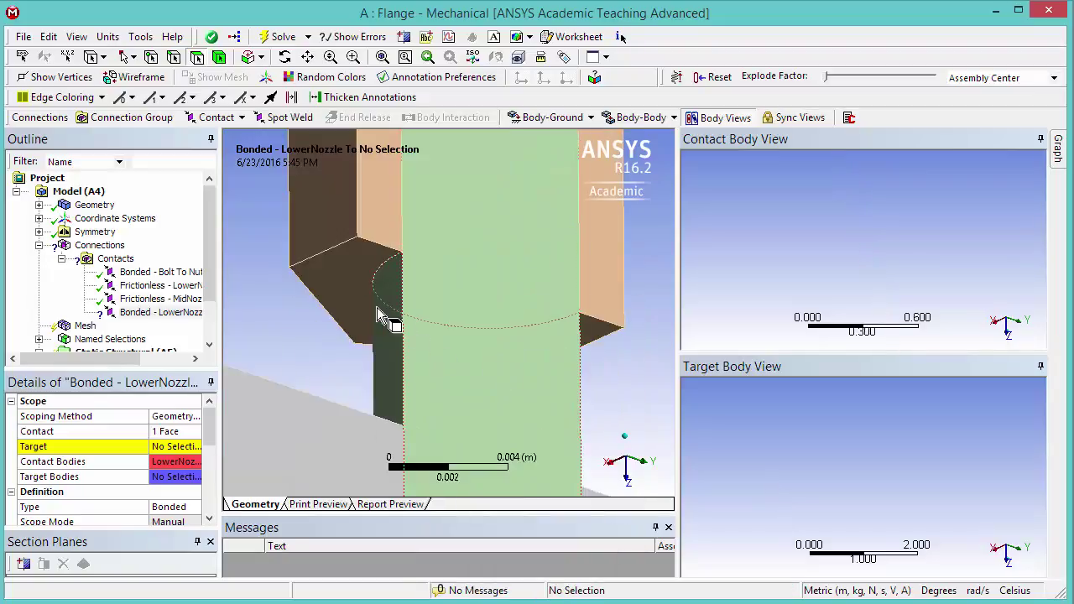
Step: Apply the nut's underside face as the contact target
left_click(351, 292)
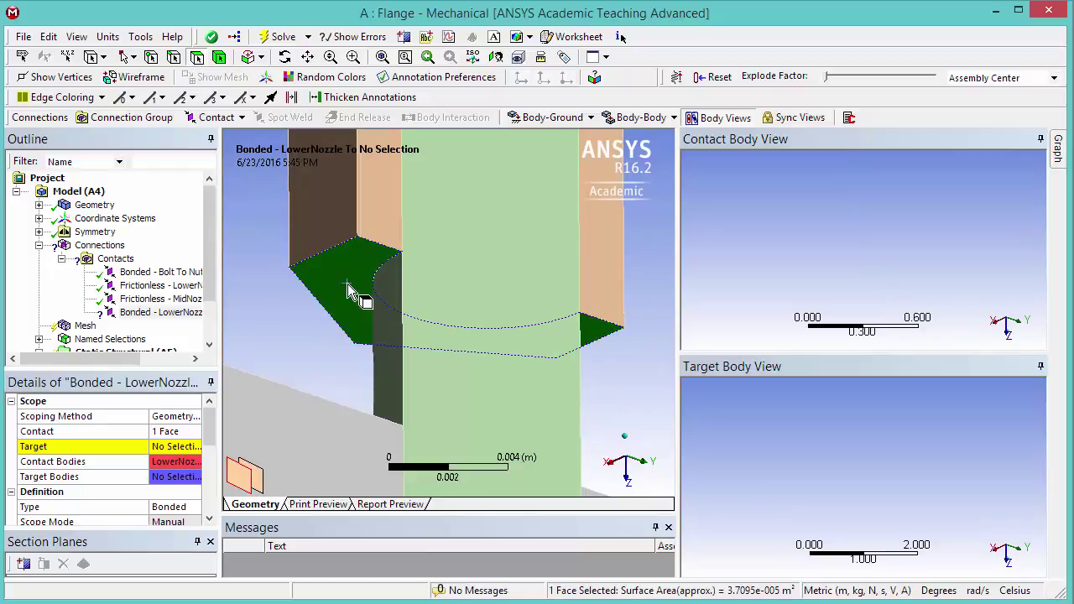
left_click(170, 449)
left_click(163, 447)
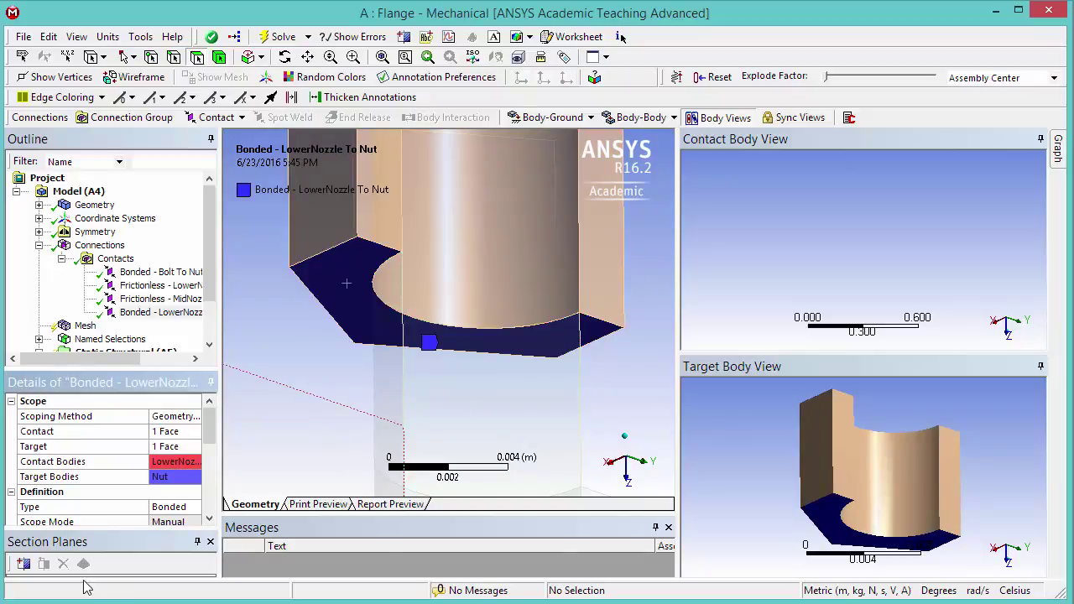
Step: Change the LowerNozzle–Nut contact type to Frictionless
left_click(162, 509)
left_click(170, 507)
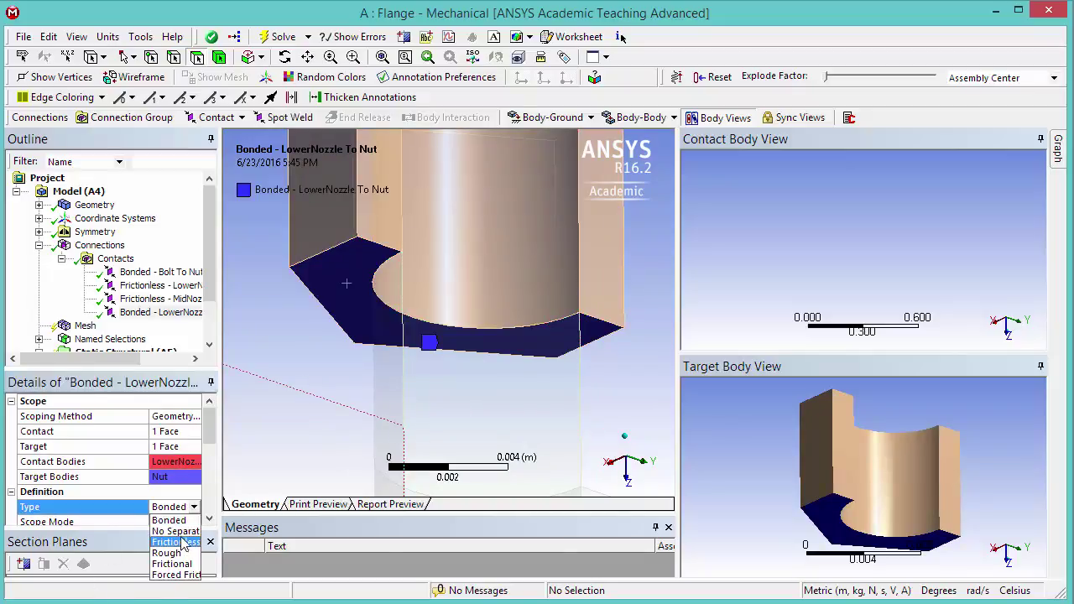
left_click(181, 544)
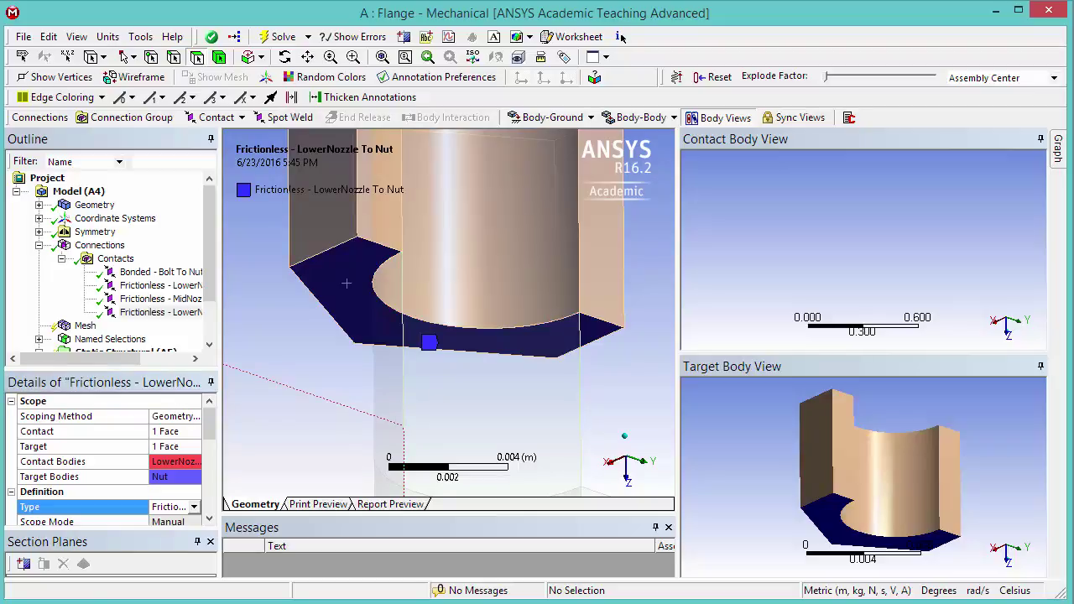
left_click(115, 259)
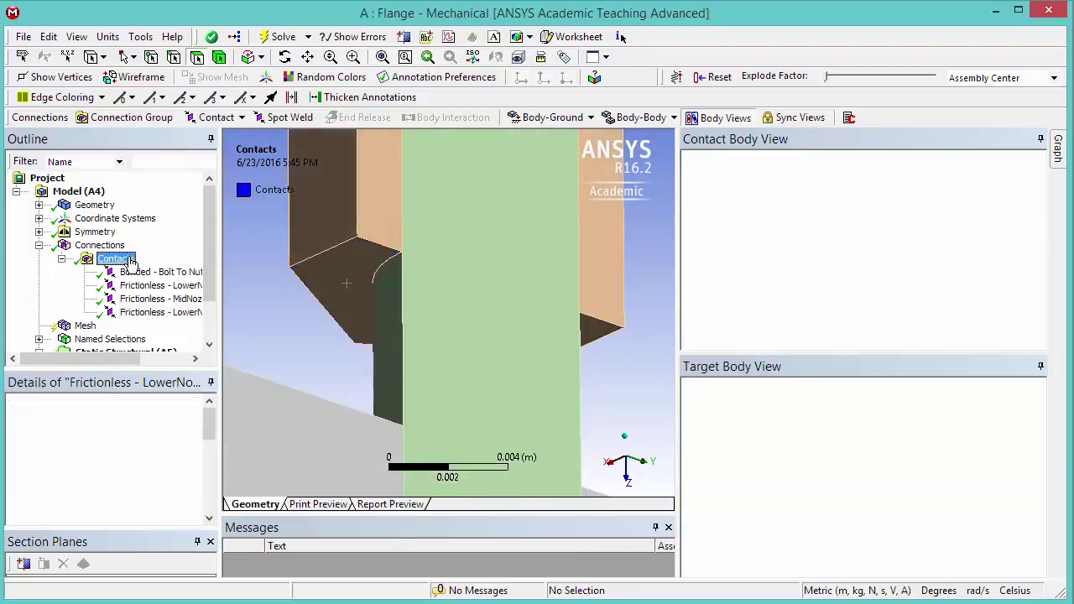
Step: Insert another manual contact region under Contacts
right_click(126, 260)
mouse_move(206, 273)
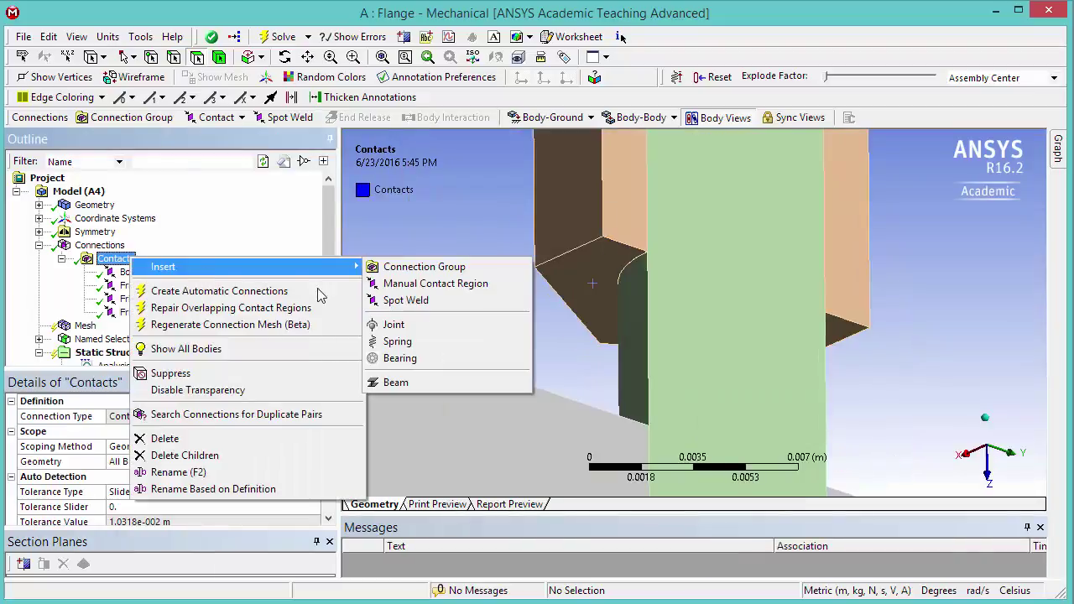
left_click(424, 284)
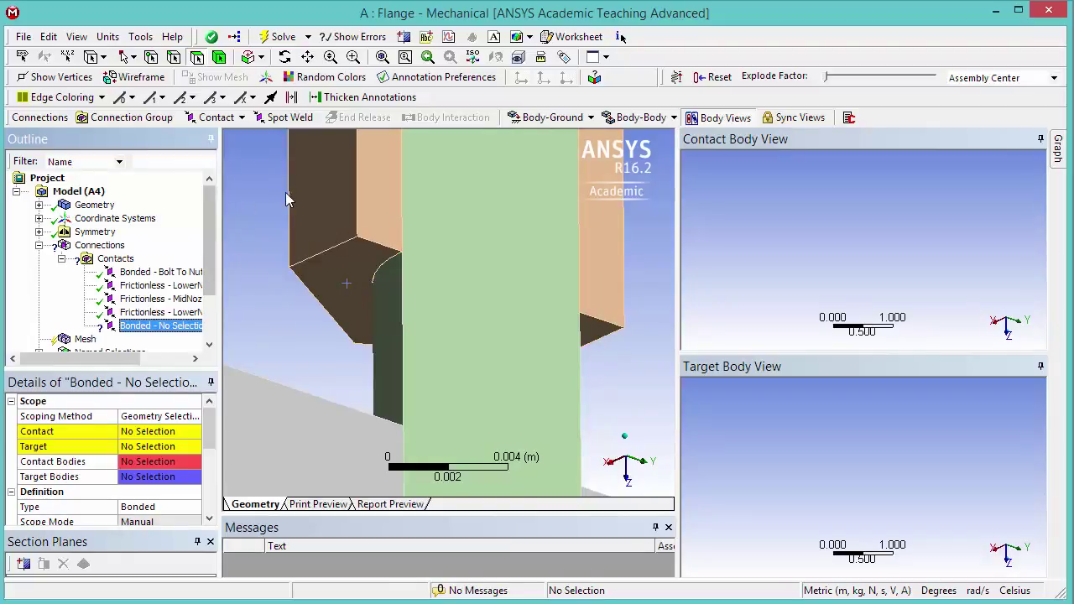
Step: Show all bodies, then hide the block body to expose the bolt
right_click(256, 210)
left_click(311, 259)
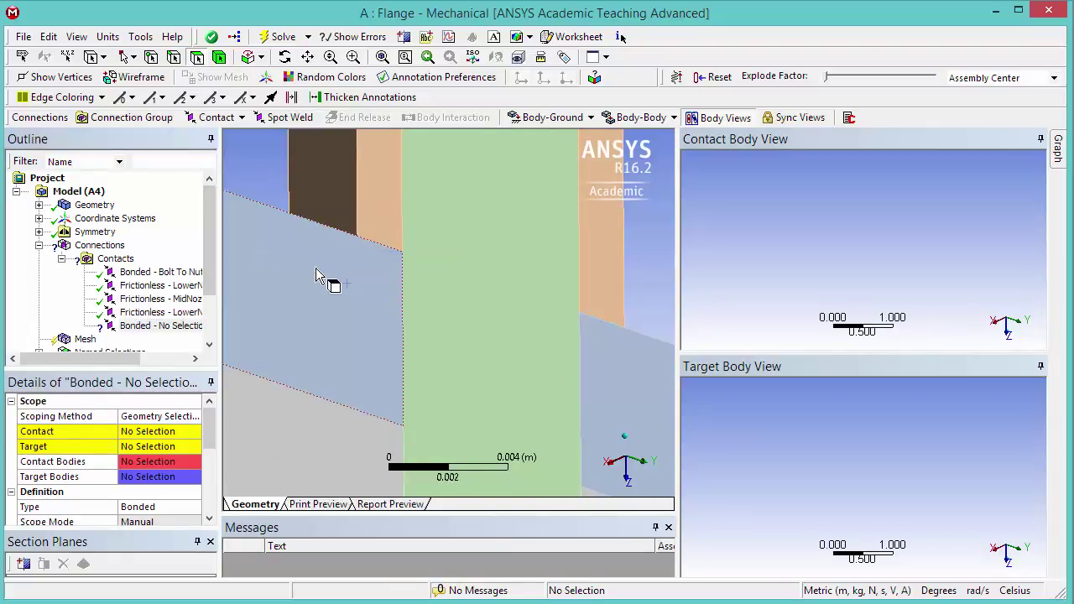
middle_click_drag(537, 390, 425, 297)
left_click(425, 297)
left_click(484, 260)
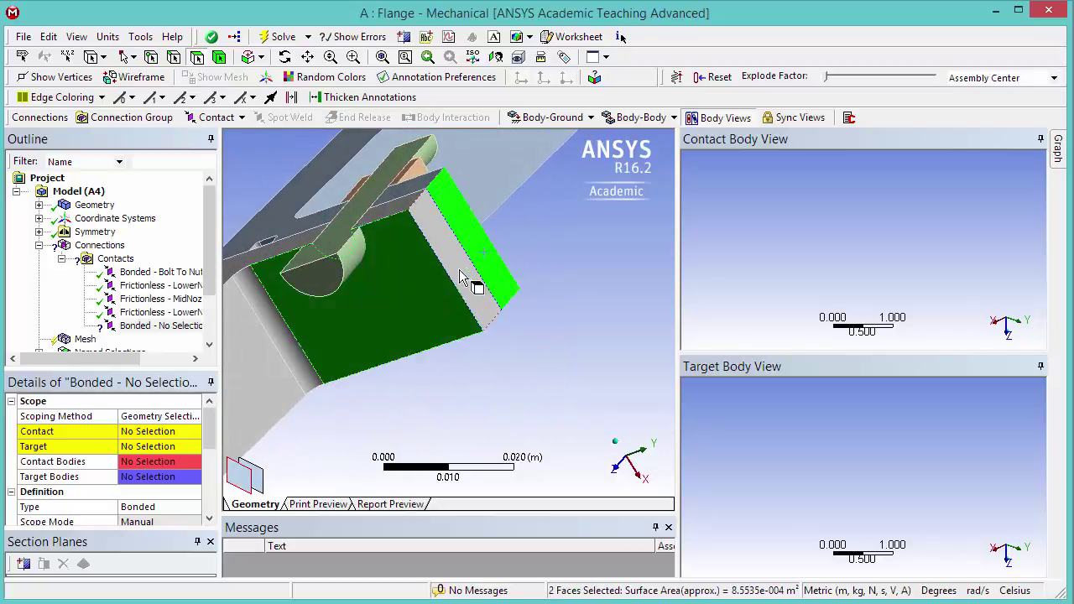
right_click(423, 288)
left_click(482, 340)
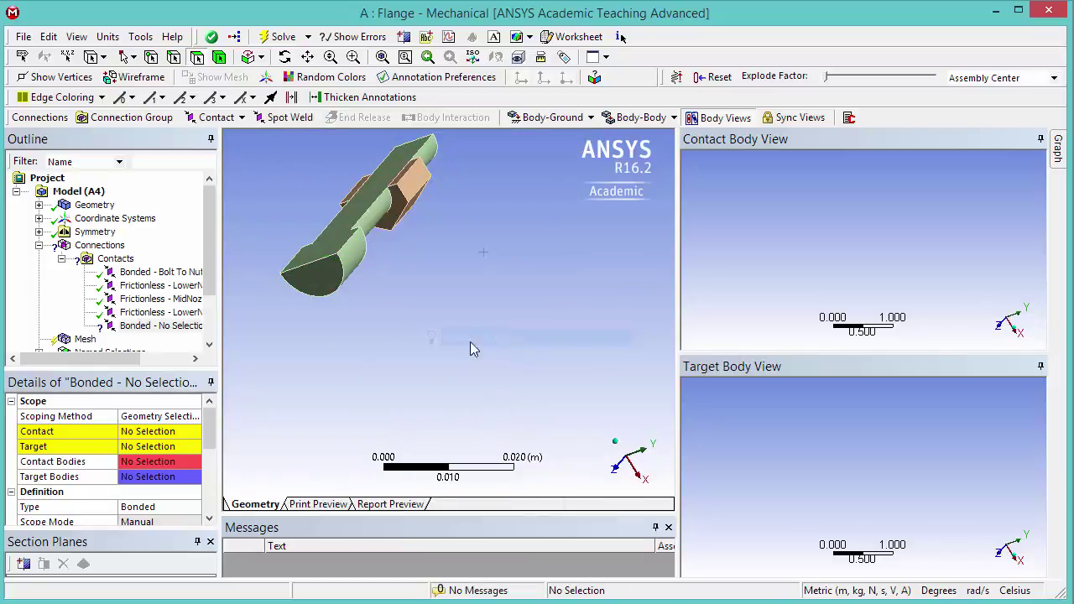
Step: Apply the bolt shaft's cylindrical face as the contact side
middle_click_drag(377, 329, 323, 261)
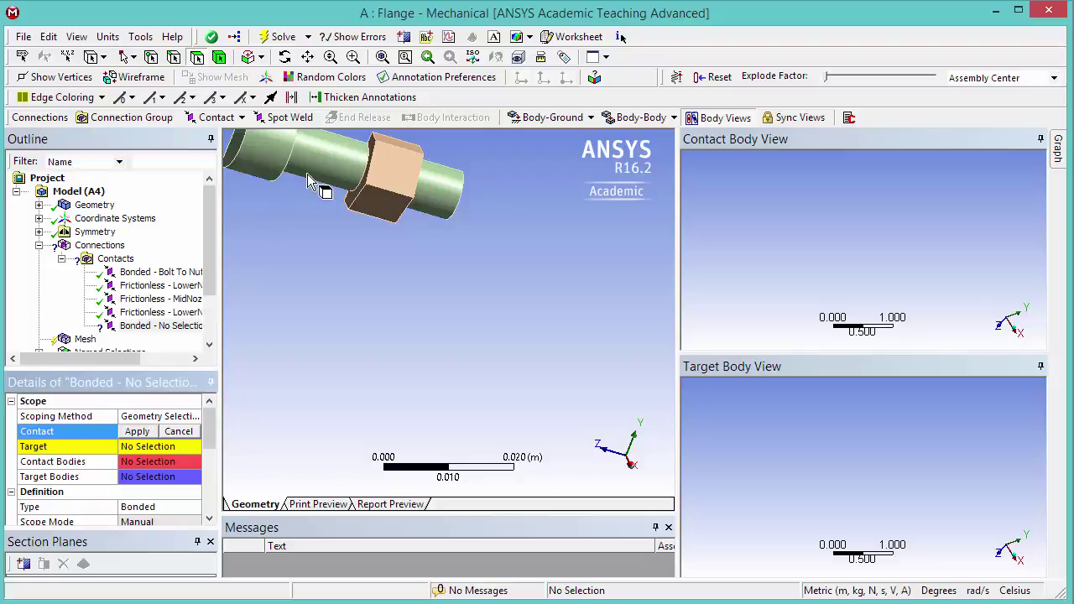
left_click(333, 177)
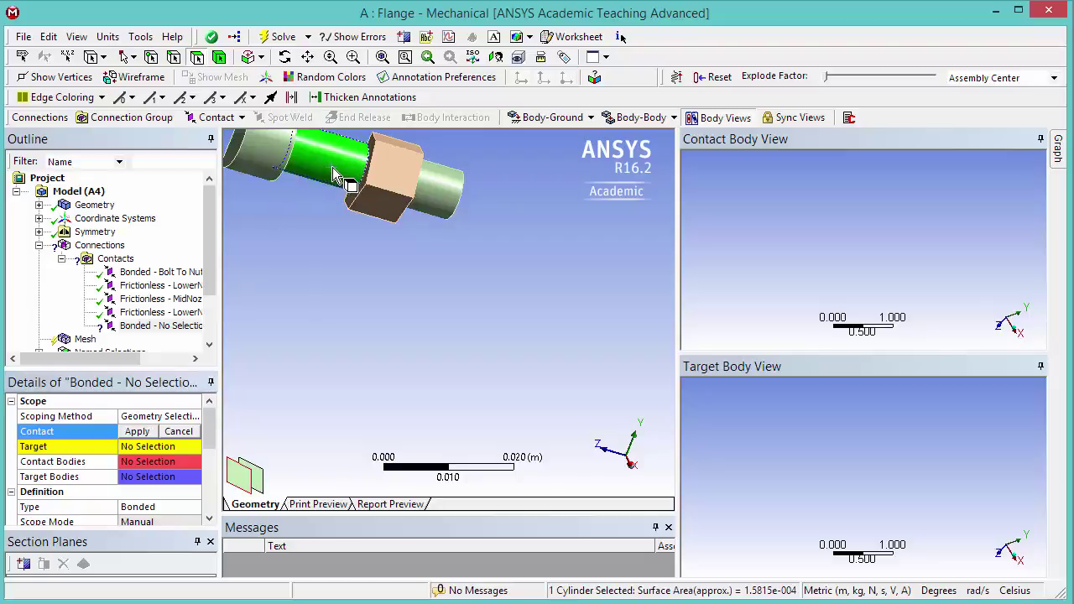
middle_click_drag(356, 232, 577, 304, "ctrl")
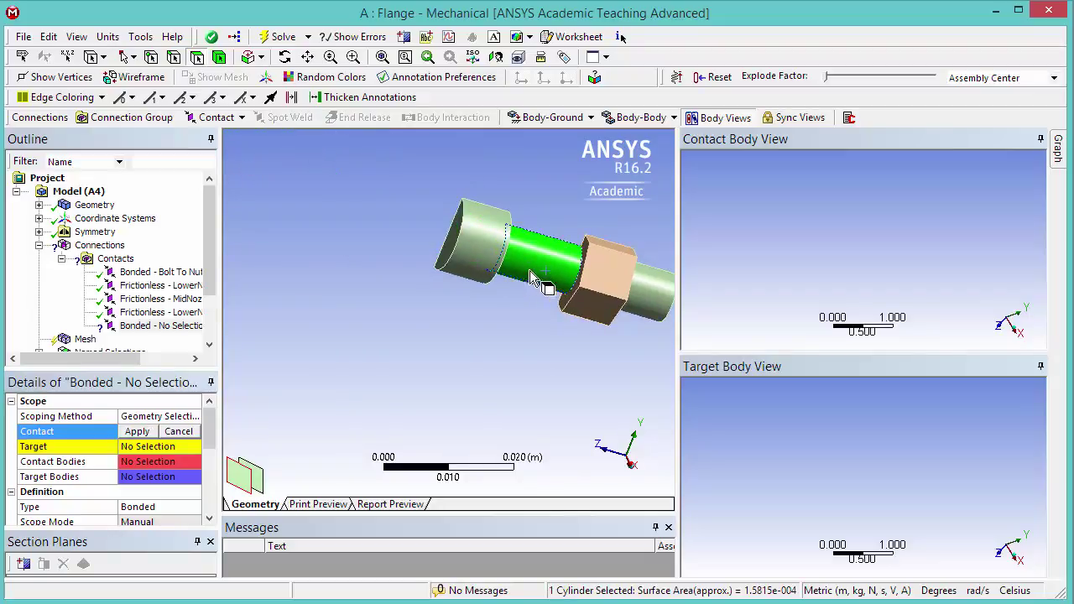
left_click(137, 431)
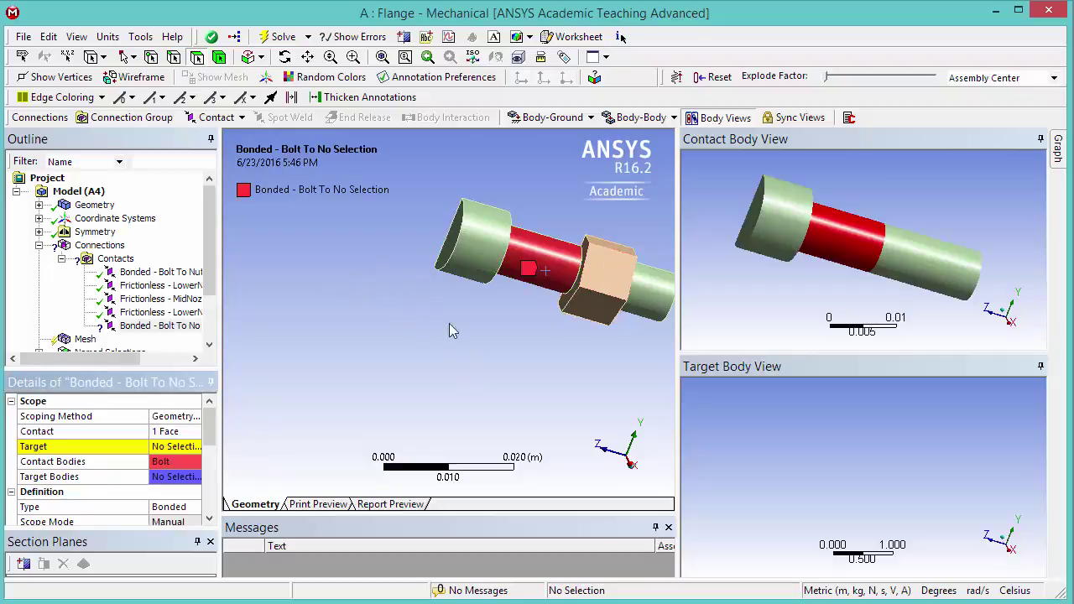
Step: Show all bodies, then hide the body covering the bolt
right_click(350, 286)
left_click(411, 338)
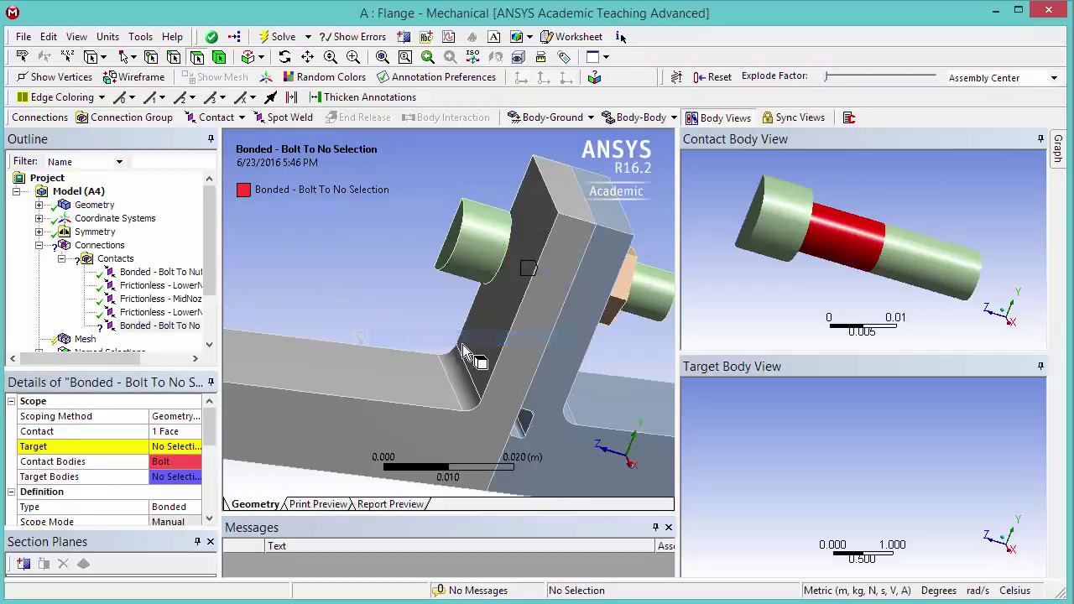
middle_click_drag(415, 308, 592, 377)
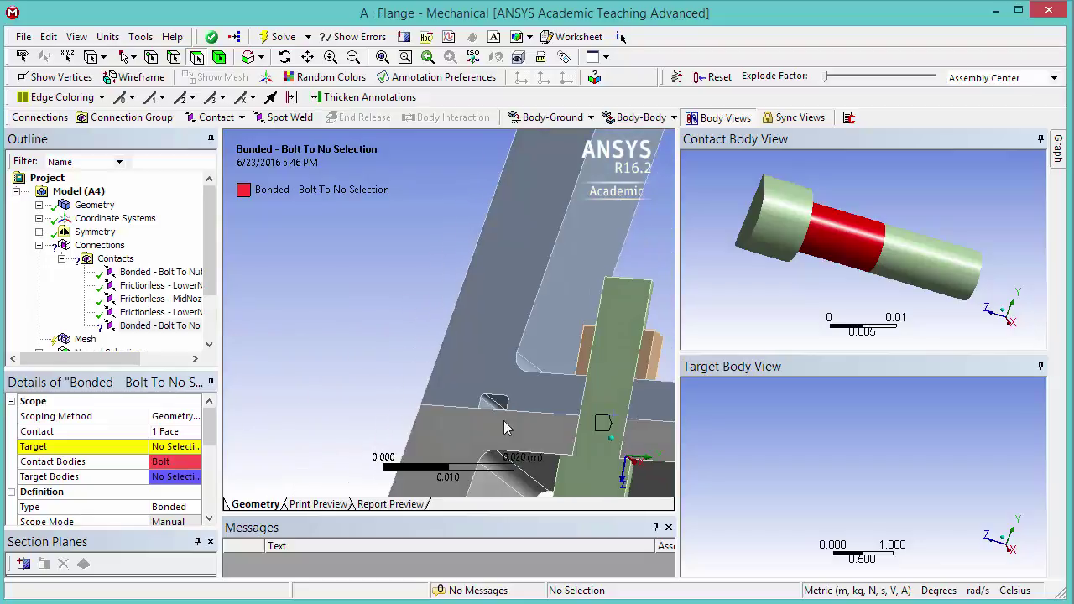
left_click(614, 369)
right_click(613, 322)
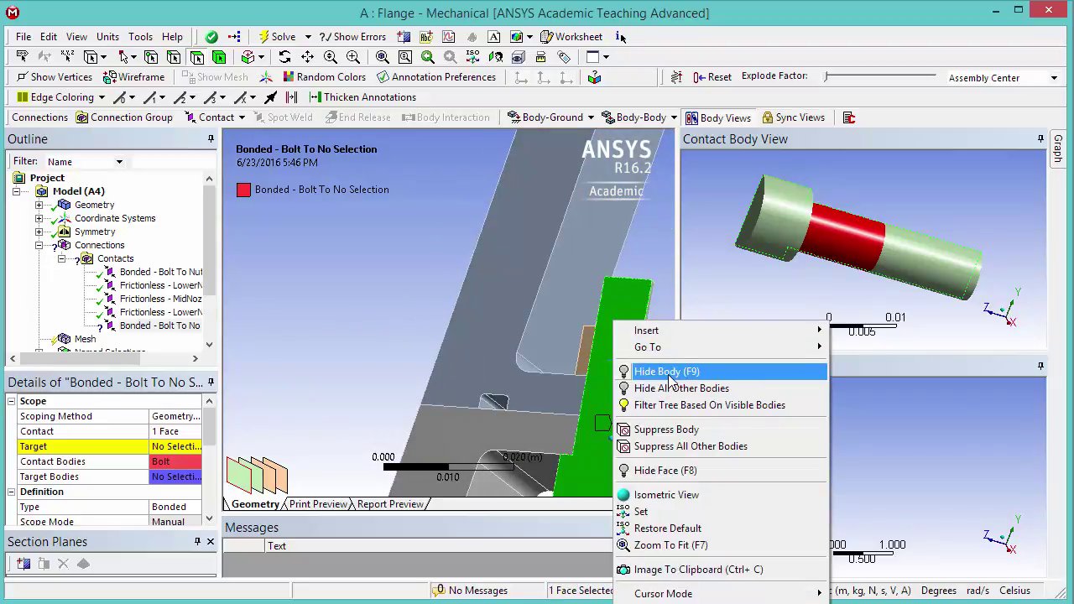
left_click(668, 371)
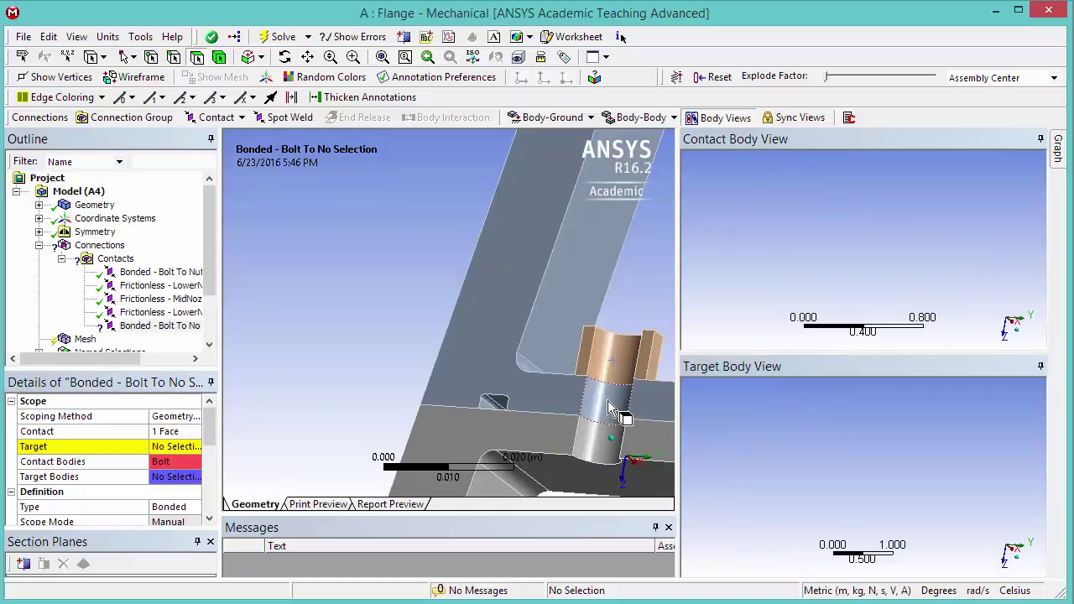
scroll(554, 361, "up", 4)
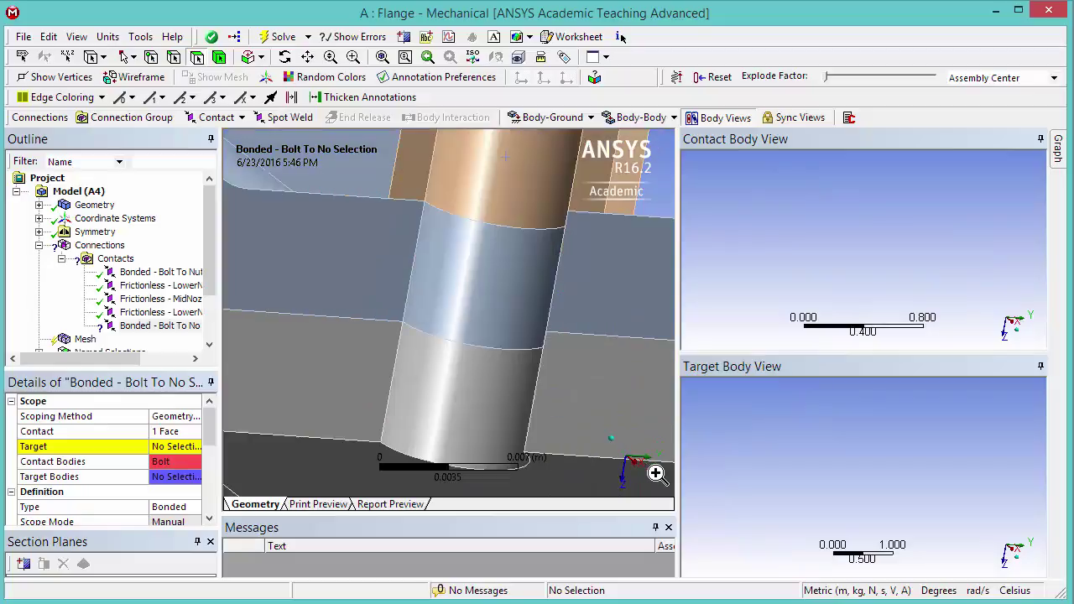
Step: Apply the middle and lower cylindrical faces around the bolt as the target
left_click(485, 307)
left_click(451, 403, "ctrl")
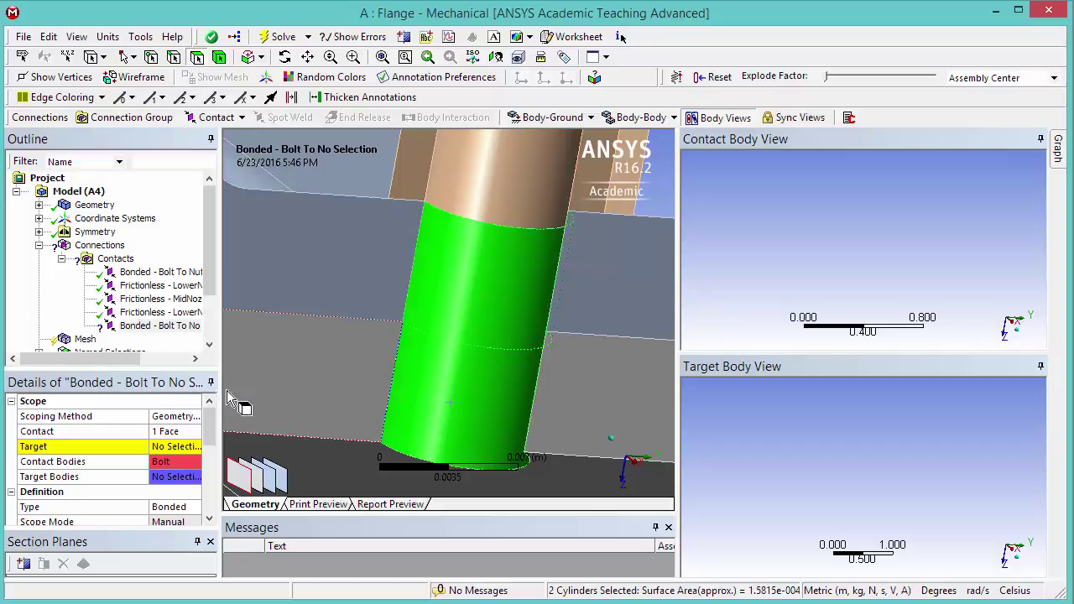
left_click(172, 448)
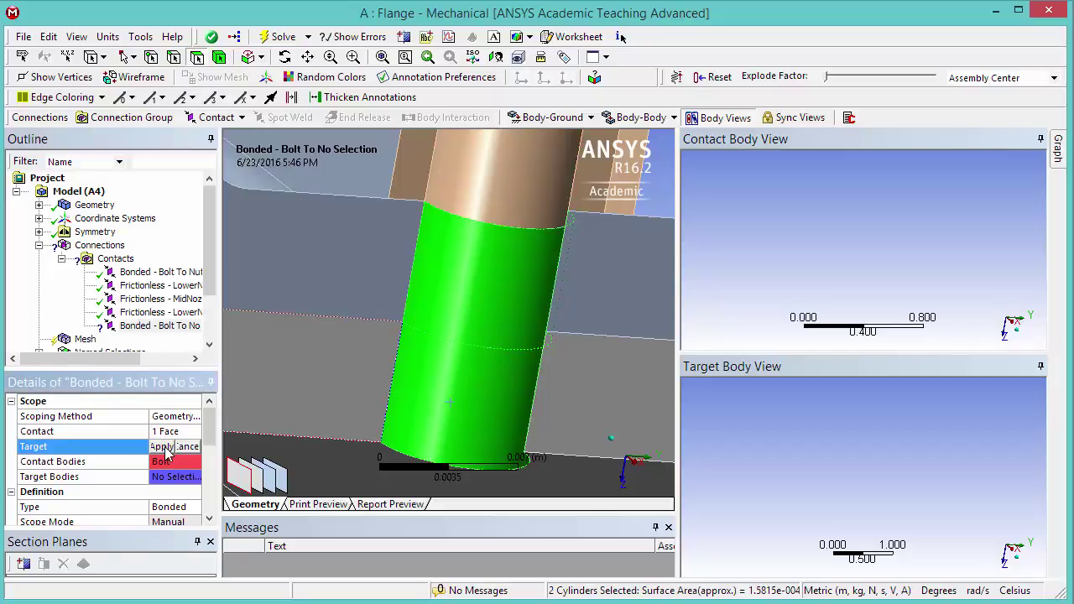
left_click(164, 447)
Step: Make the Bolt contact Frictionless and turn off the body preview panes
left_click(178, 510)
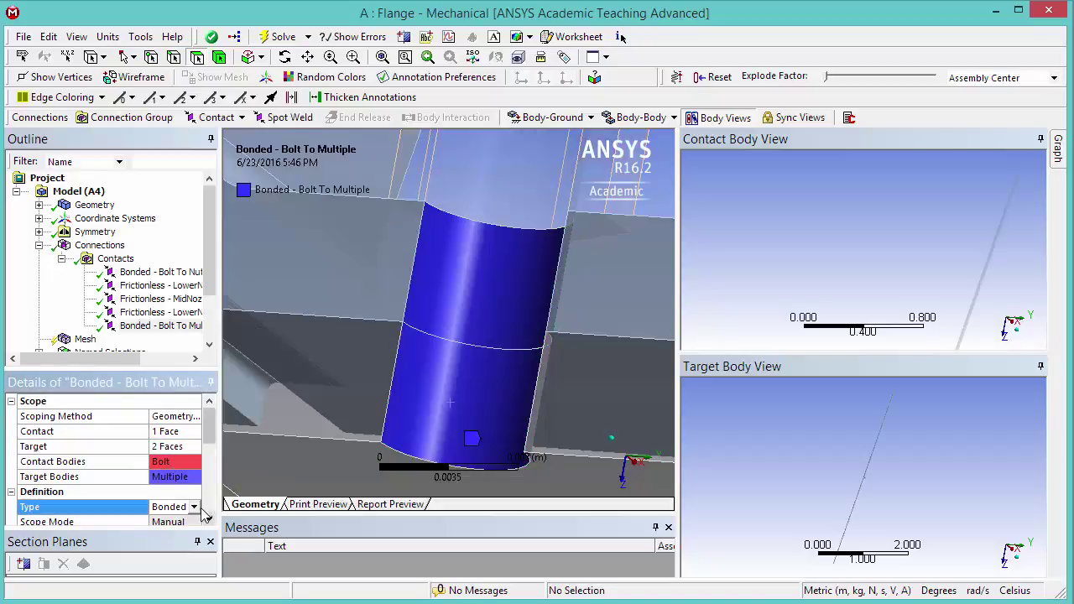
left_click(178, 509)
left_click(172, 541)
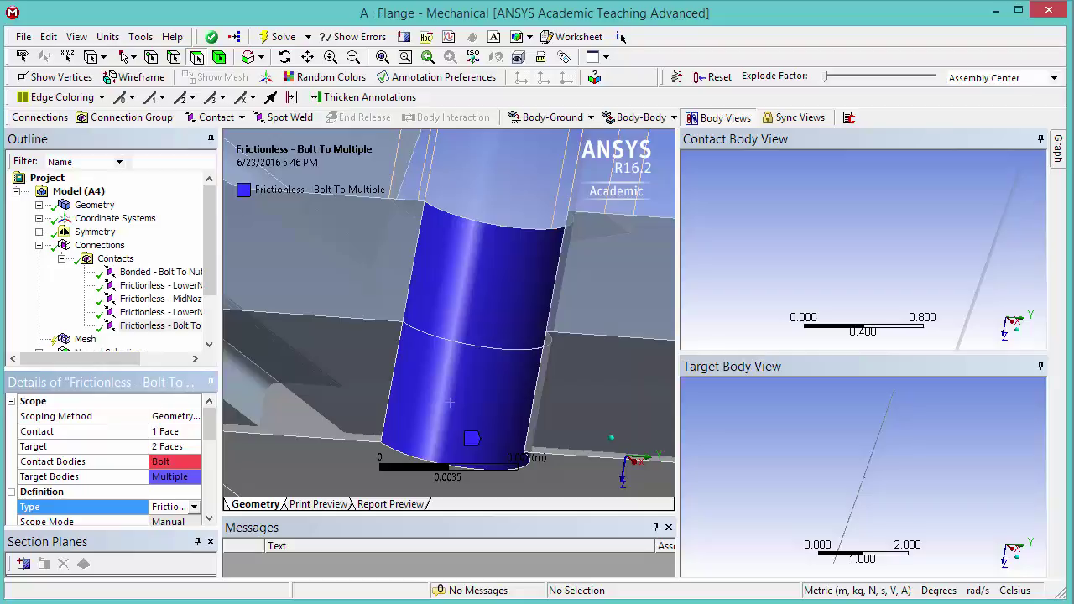
left_click(714, 118)
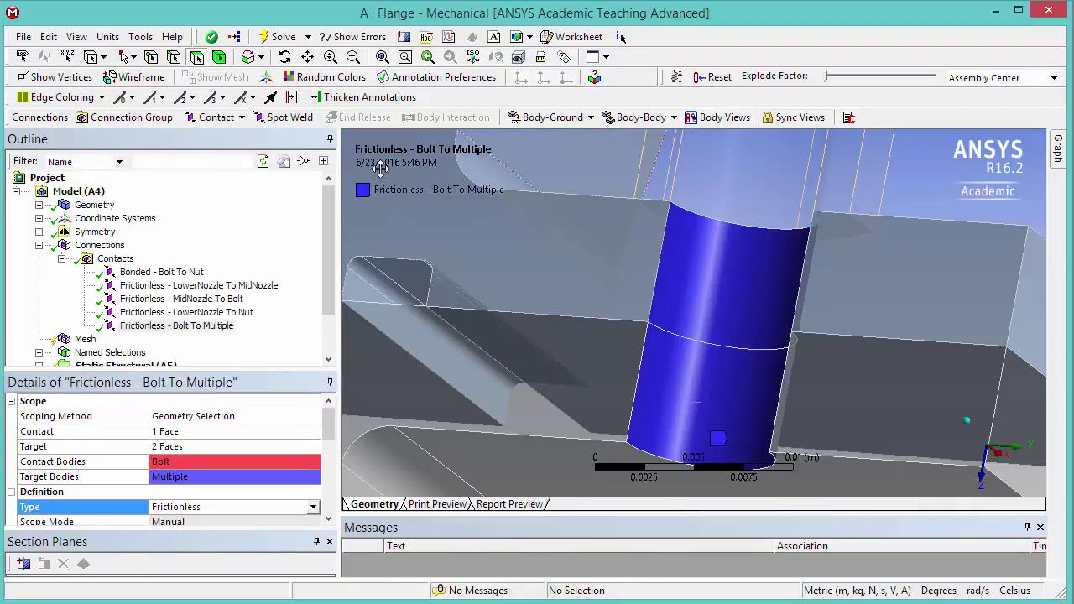
left_click(87, 258)
Step: Collapse Connections, reset to the isometric fit view, and open File for Save Project
left_click(39, 245)
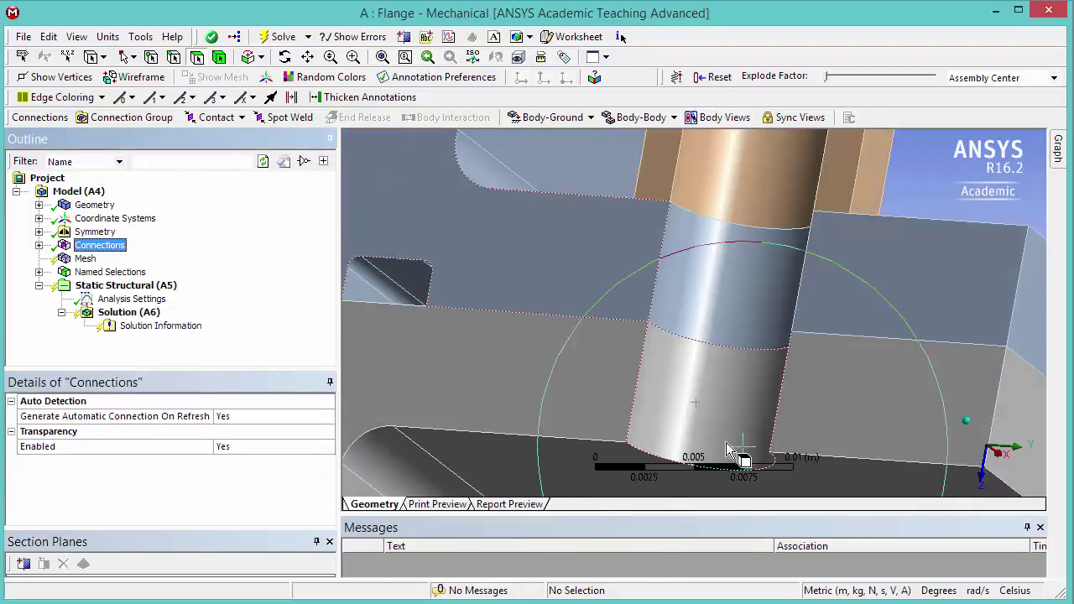
left_click(966, 421)
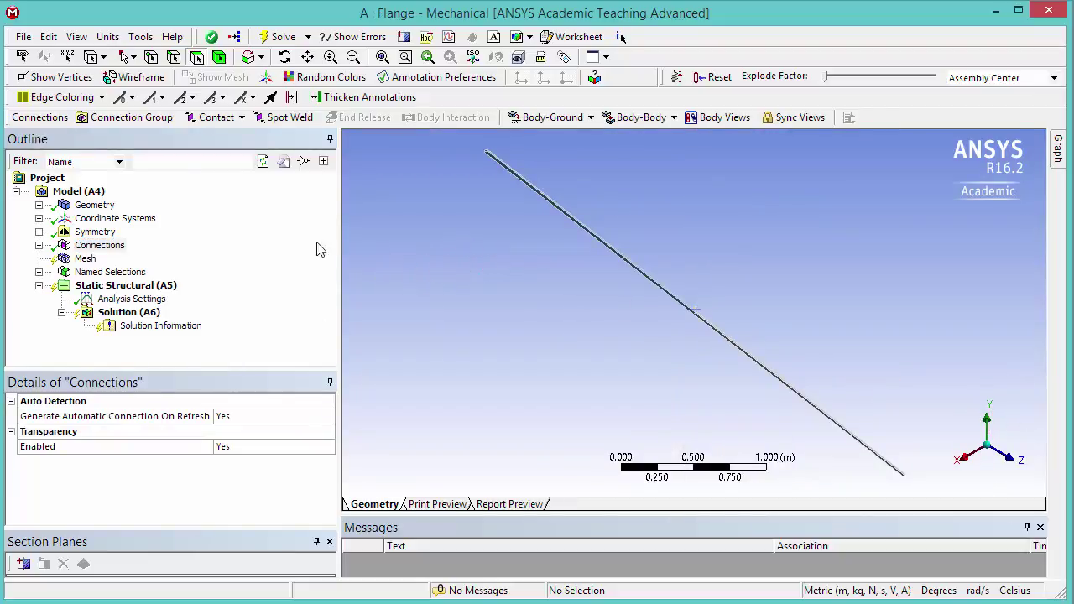
left_click(25, 36)
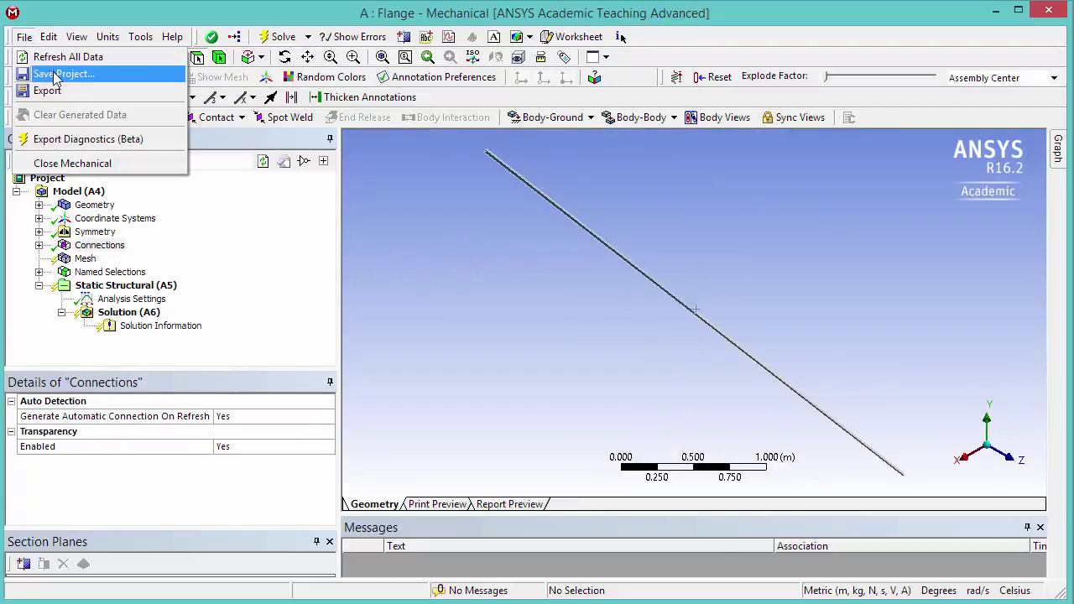